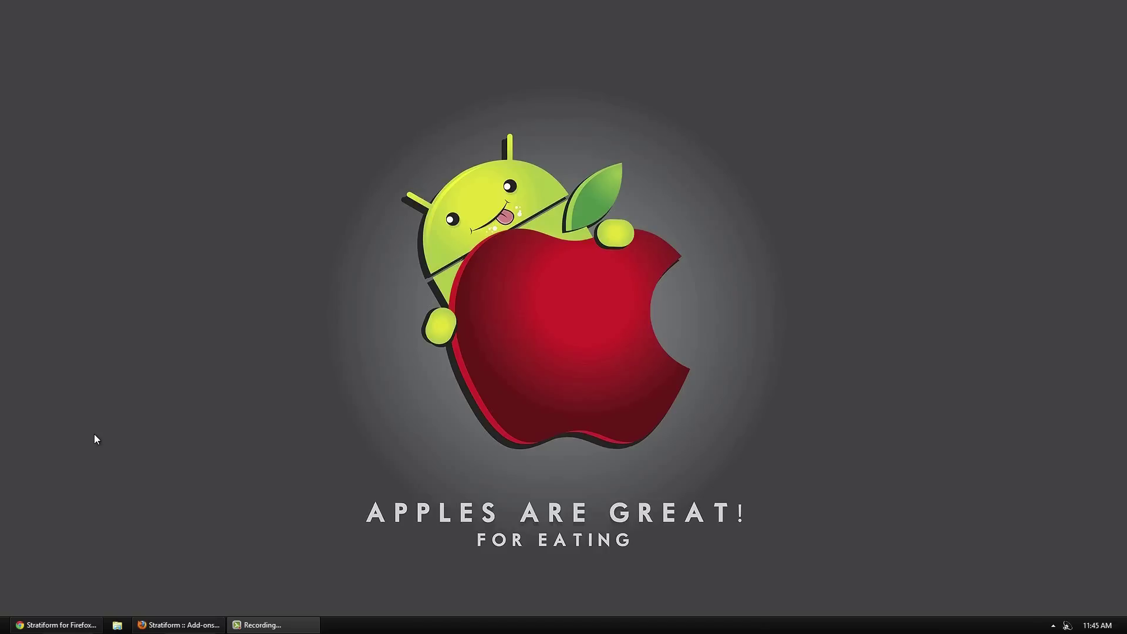
Bring Firefox back, view then close the colour-settings screenshot, and start installing Stratiform.
left_click(179, 625)
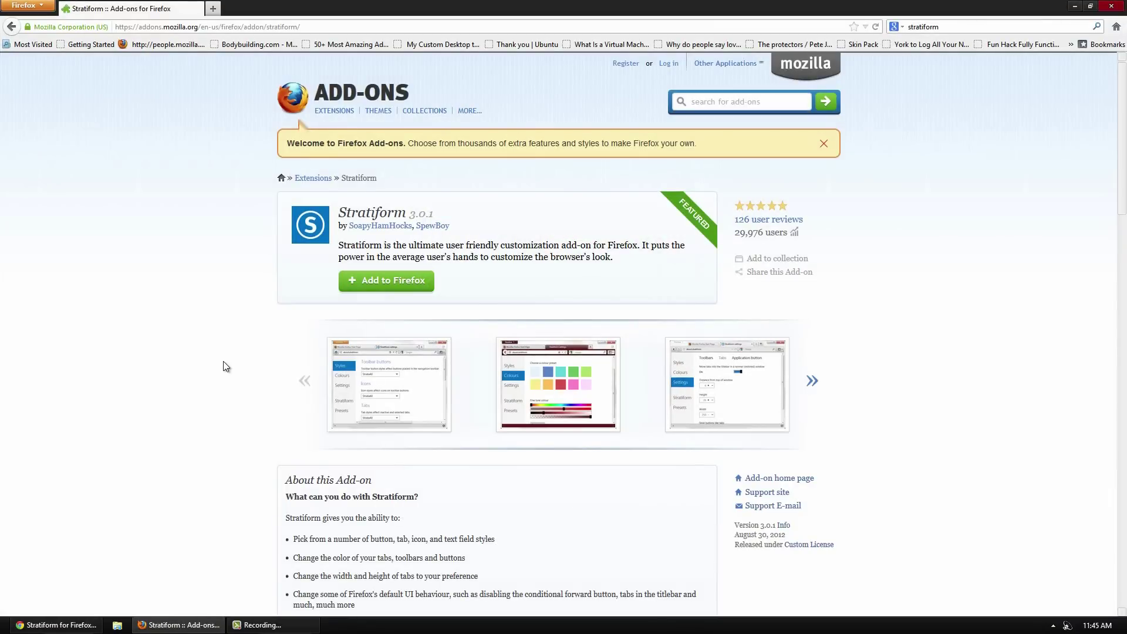
left_click(523, 373)
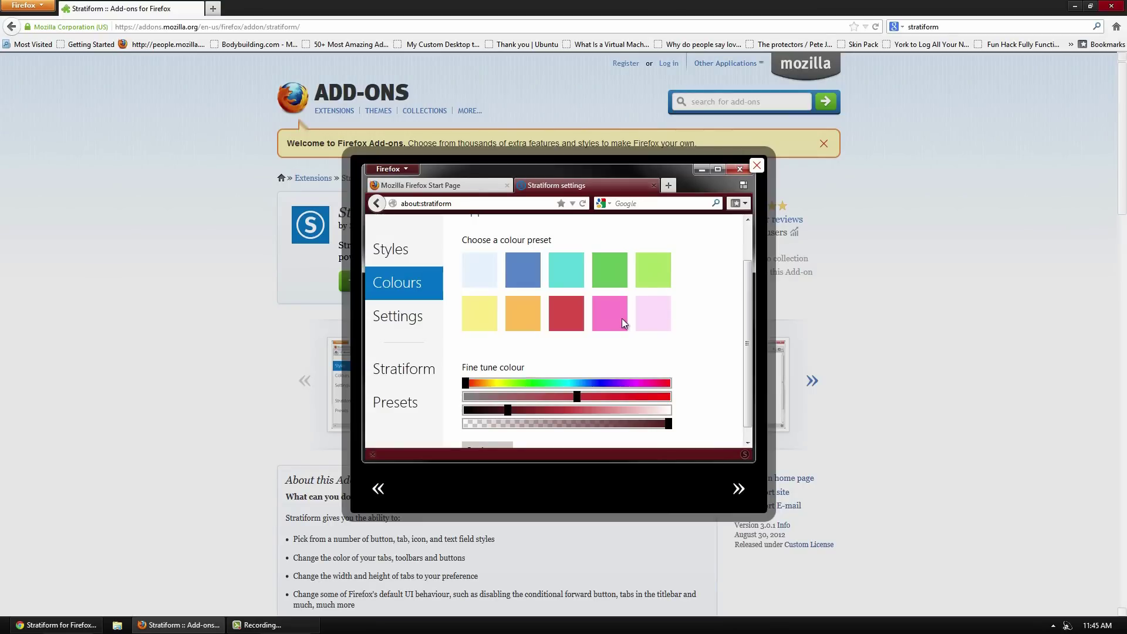
left_click(755, 166)
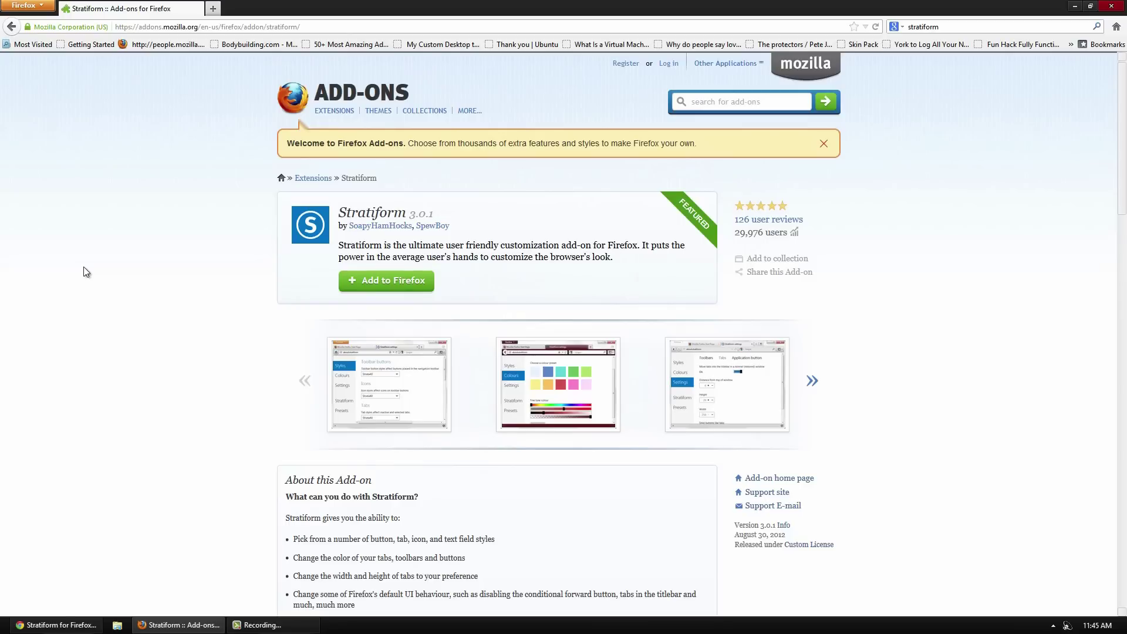
left_click(386, 281)
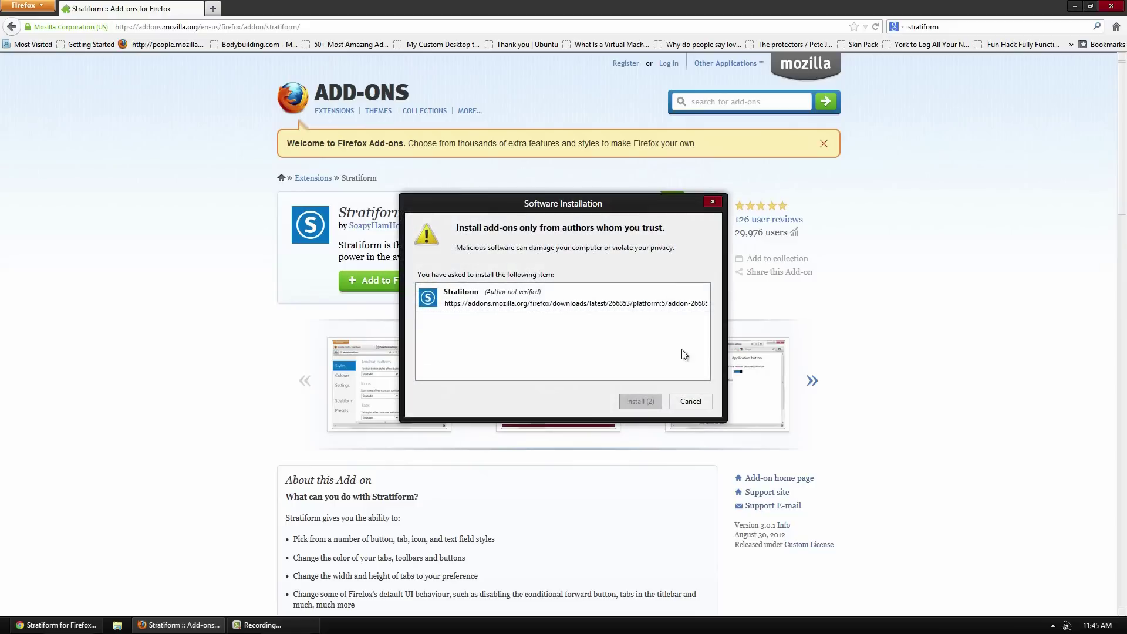
Confirm the Stratiform installation and restart Firefox to finish it.
left_click(641, 403)
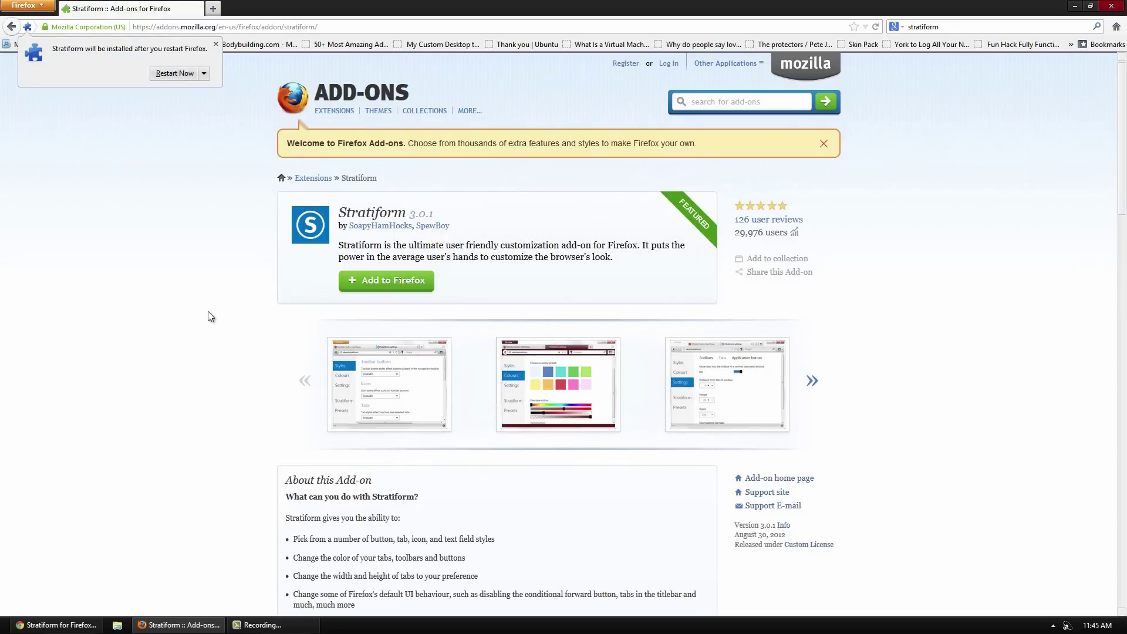
left_click(173, 75)
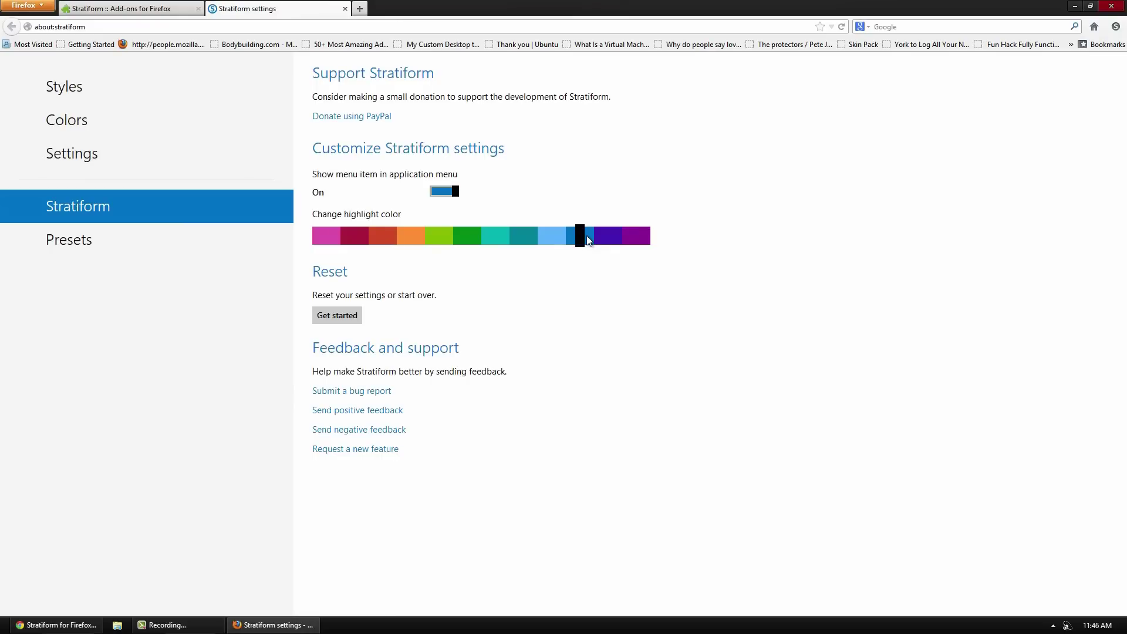
Try light blue, dark blue, lime, teal and purple highlights, ending on green.
left_click(552, 237)
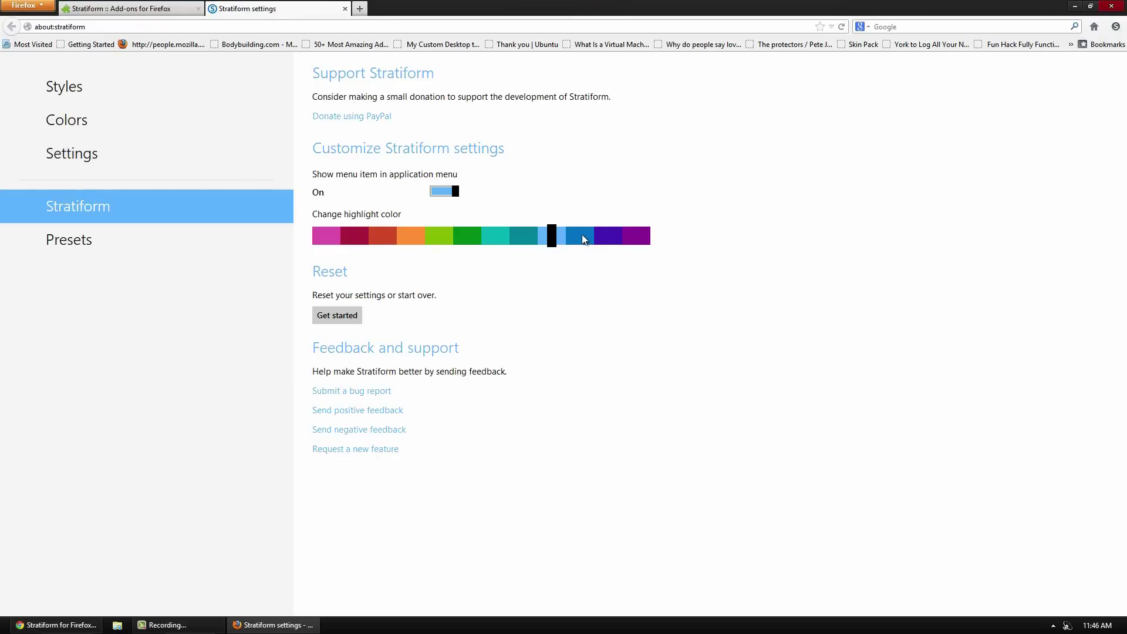
left_click(587, 236)
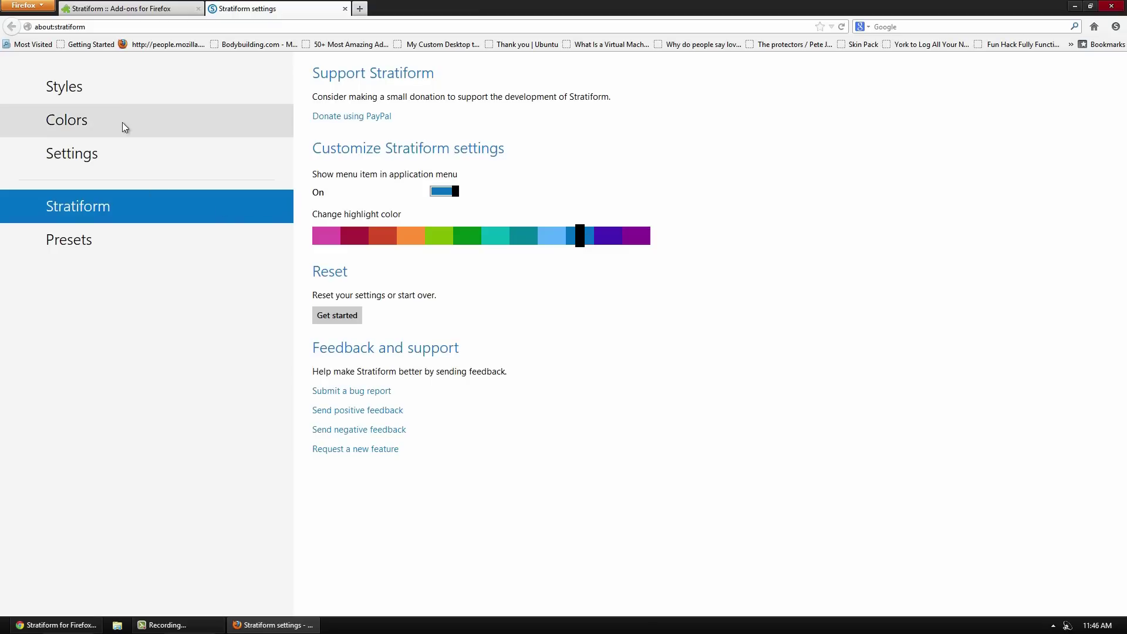
left_click(446, 237)
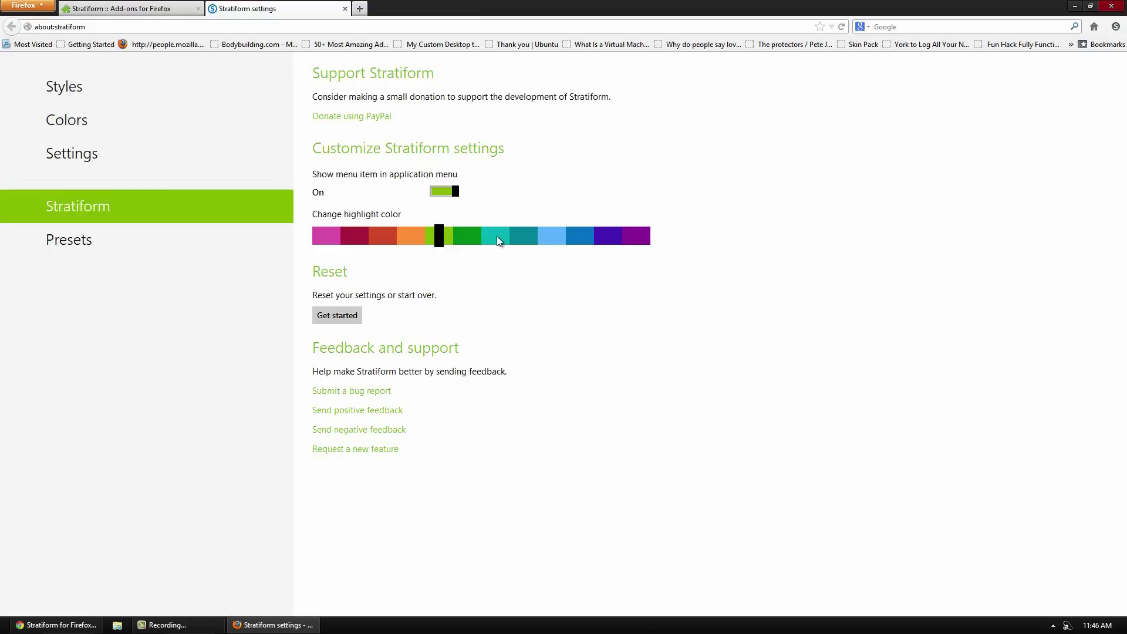
left_click(497, 236)
left_click(552, 237)
left_click(634, 239)
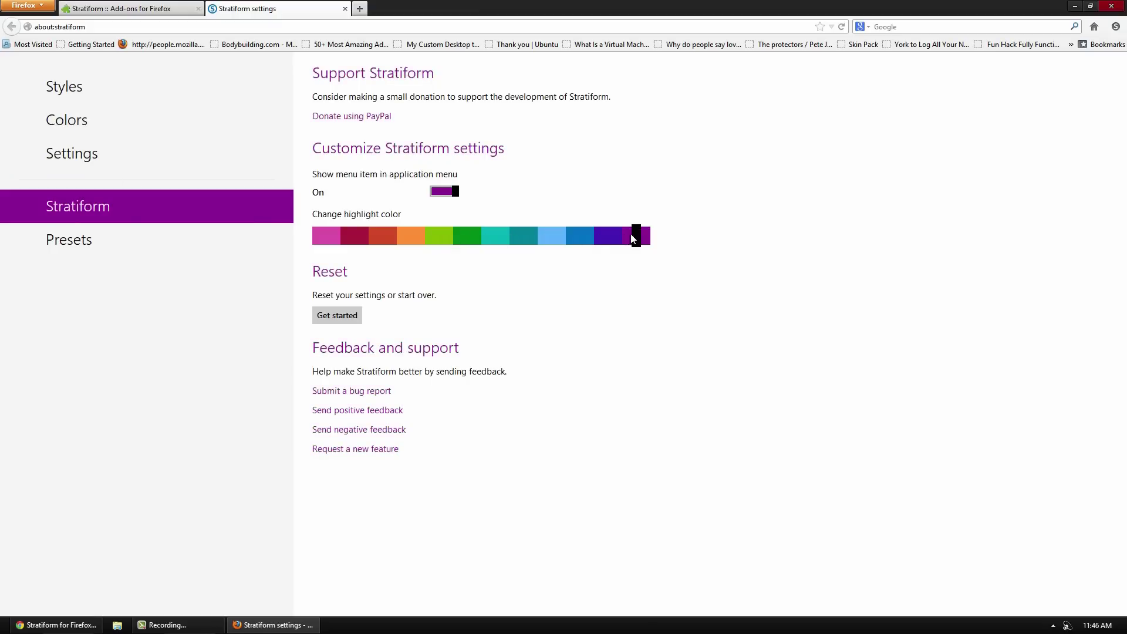
left_click(466, 241)
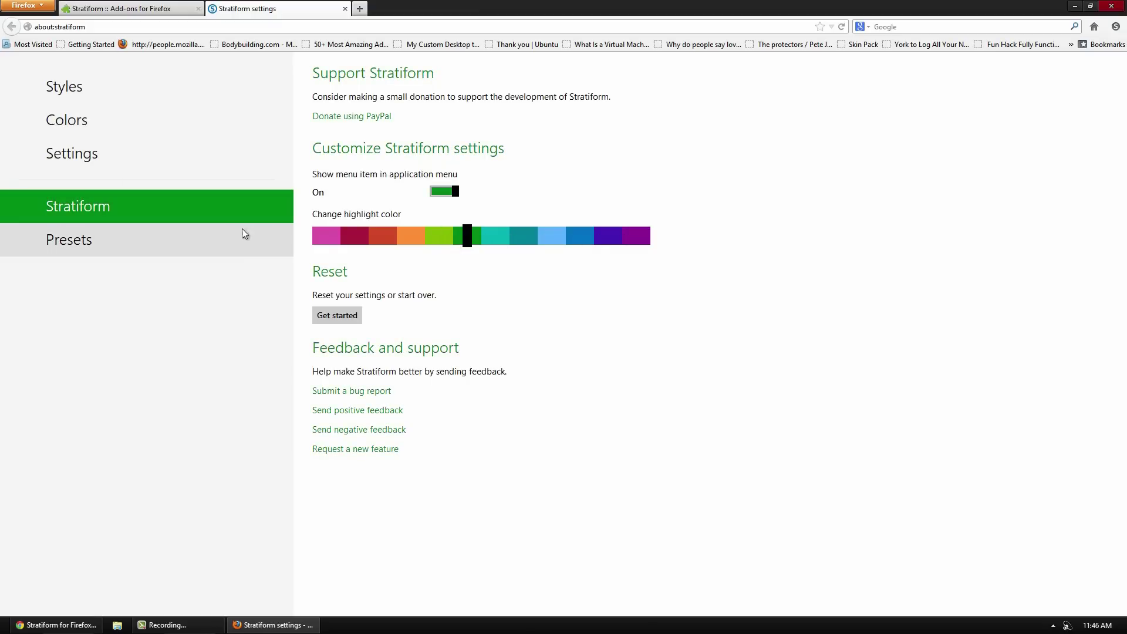
Try the Strata40 and Wave presets, then apply the Soft7 preset.
left_click(58, 241)
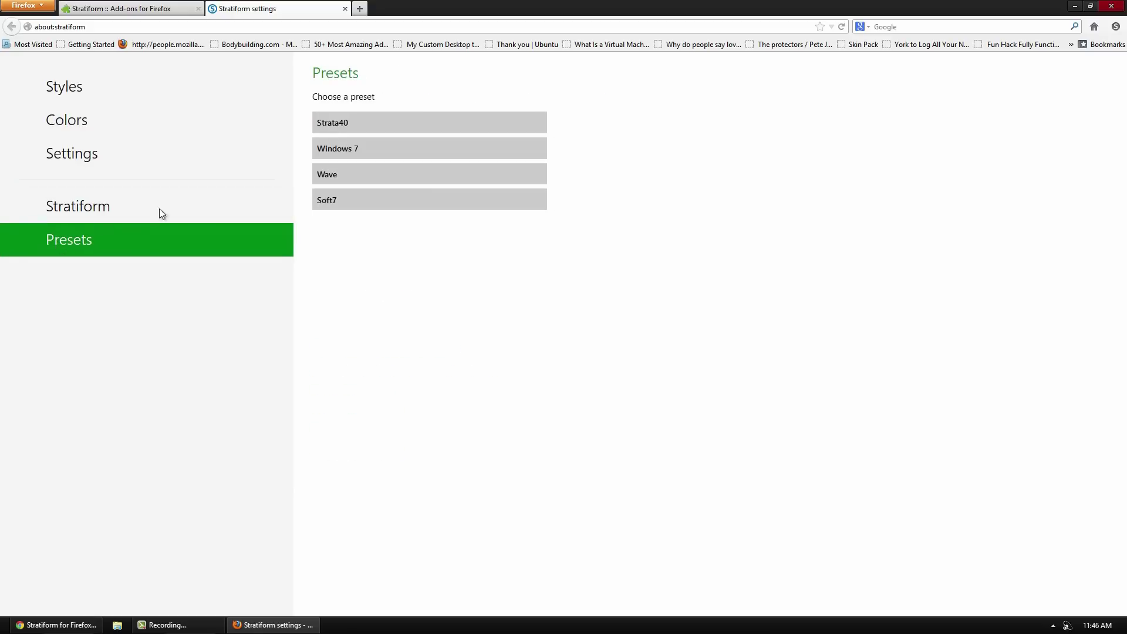
left_click(387, 115)
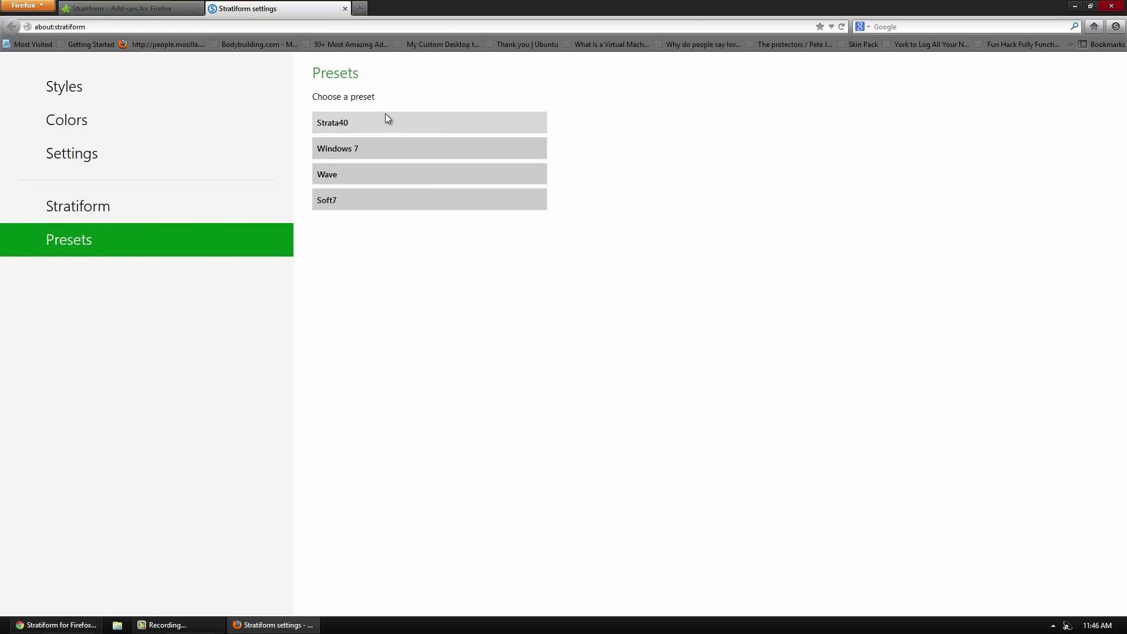
left_click(343, 145)
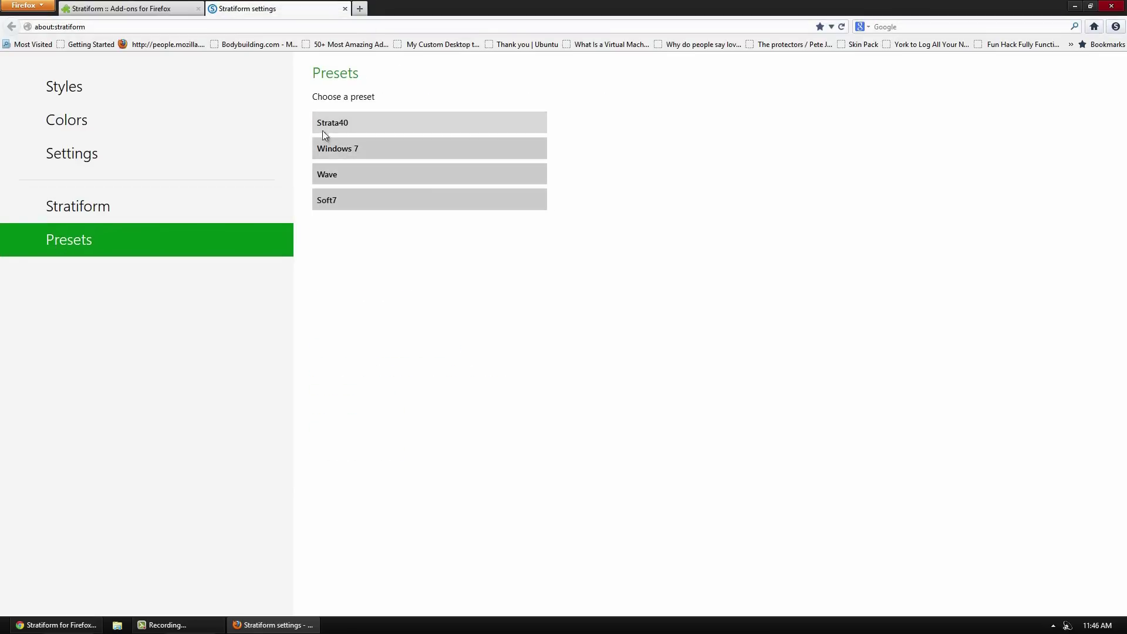
left_click(335, 177)
left_click(331, 197)
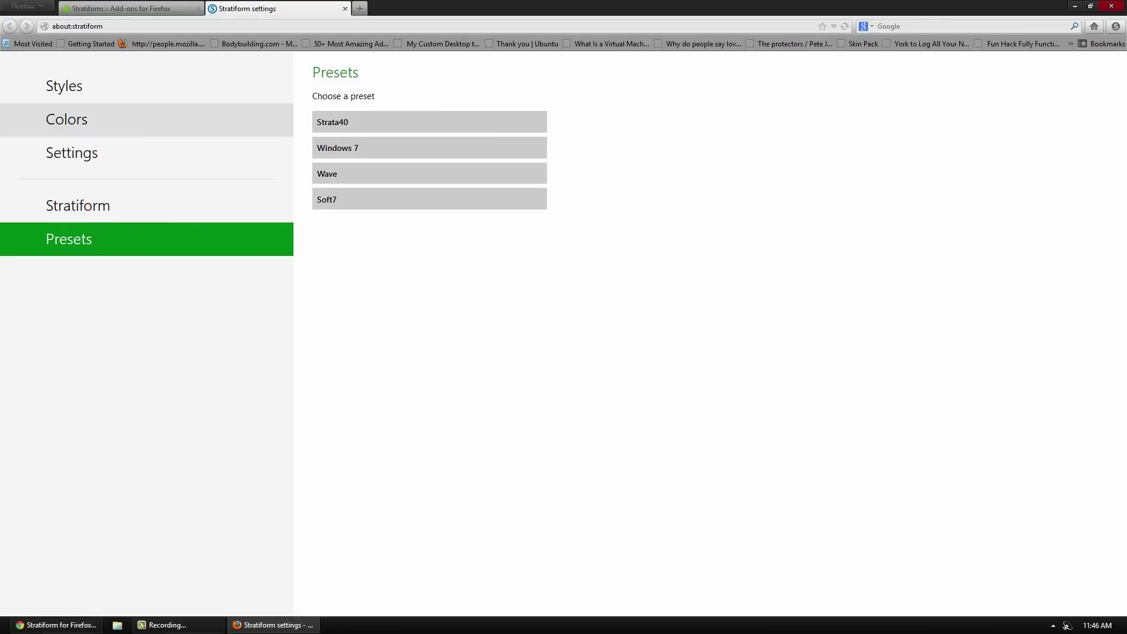
Check the restyled Firefox menu, then return to Stratiform's style settings.
left_click(41, 7)
mouse_move(135, 32)
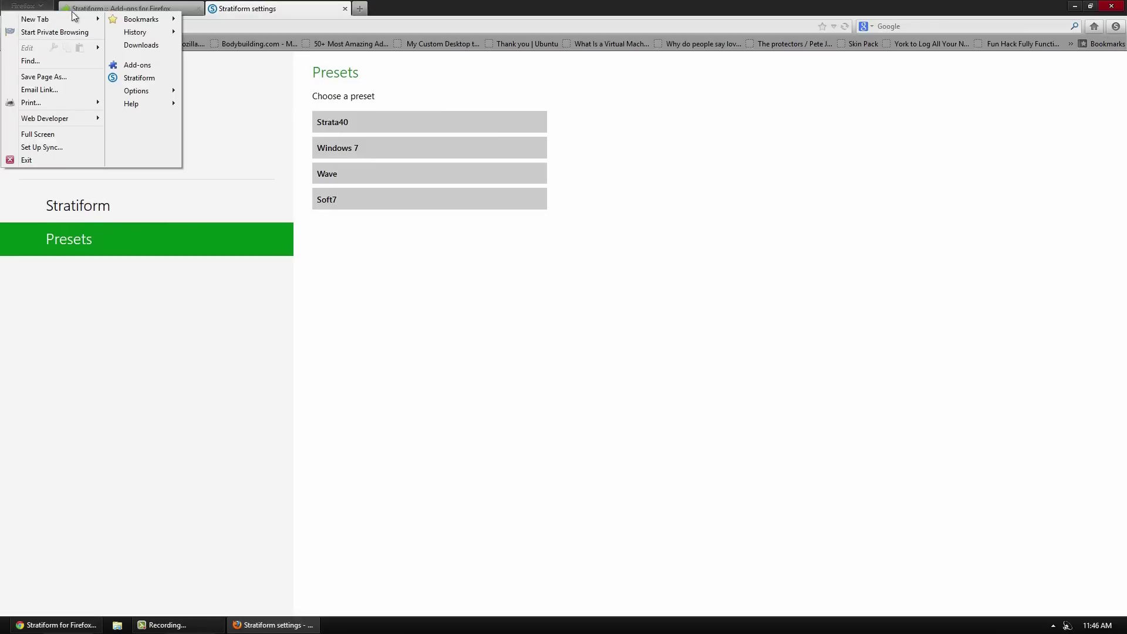
left_click(449, 280)
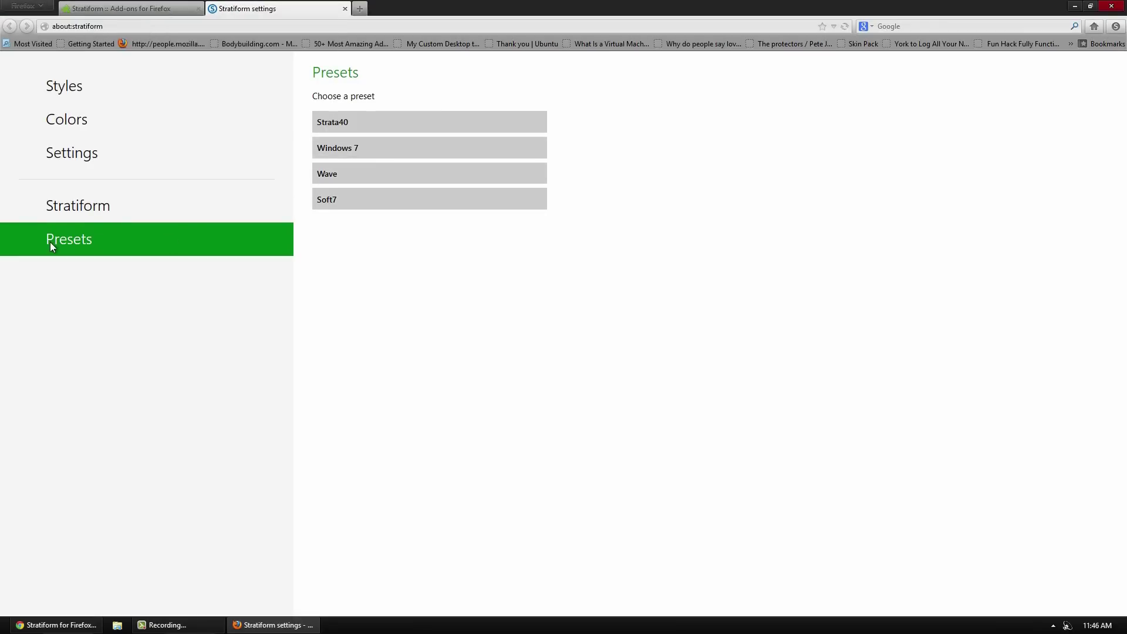
left_click(66, 209)
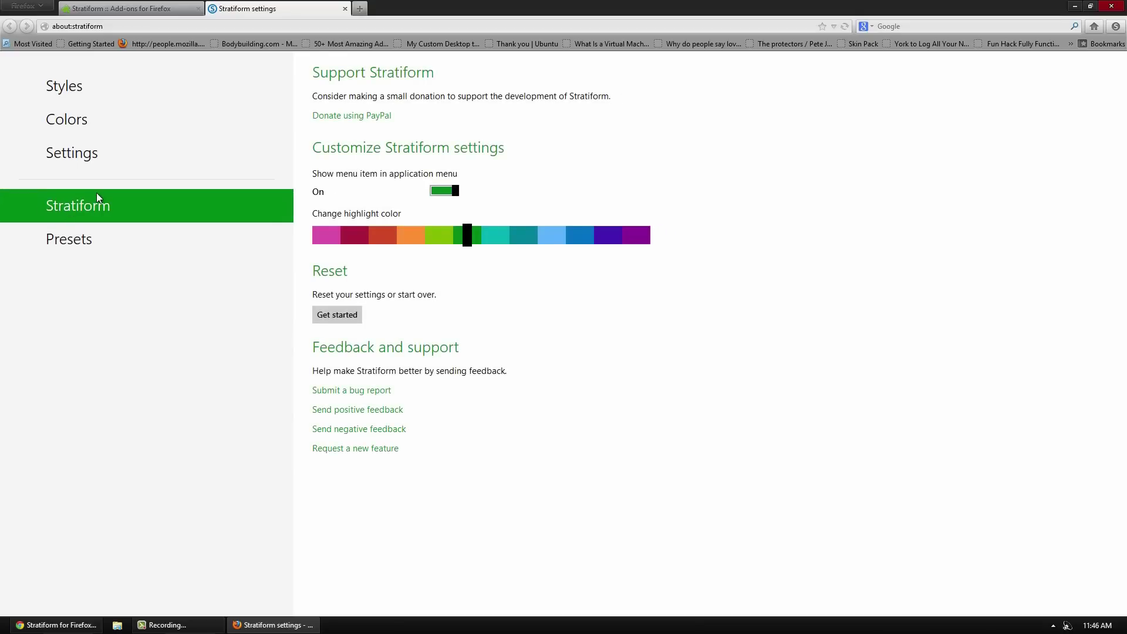
left_click(144, 85)
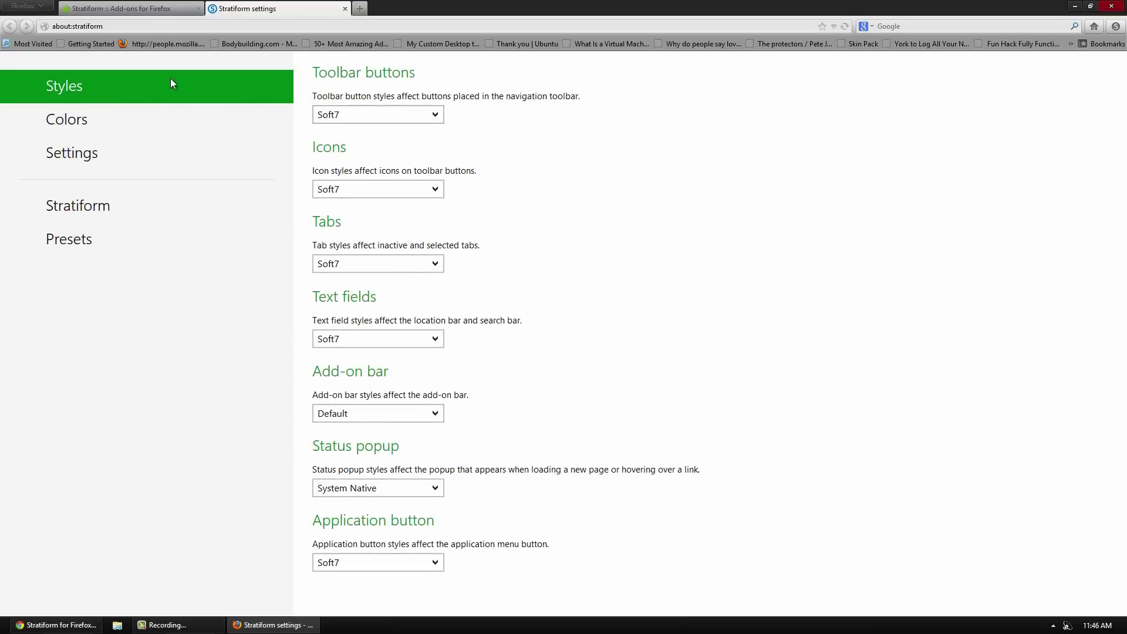
Try Wave, Default, Strata40, Vestige and Windows 7 toolbar button styles.
left_click(419, 117)
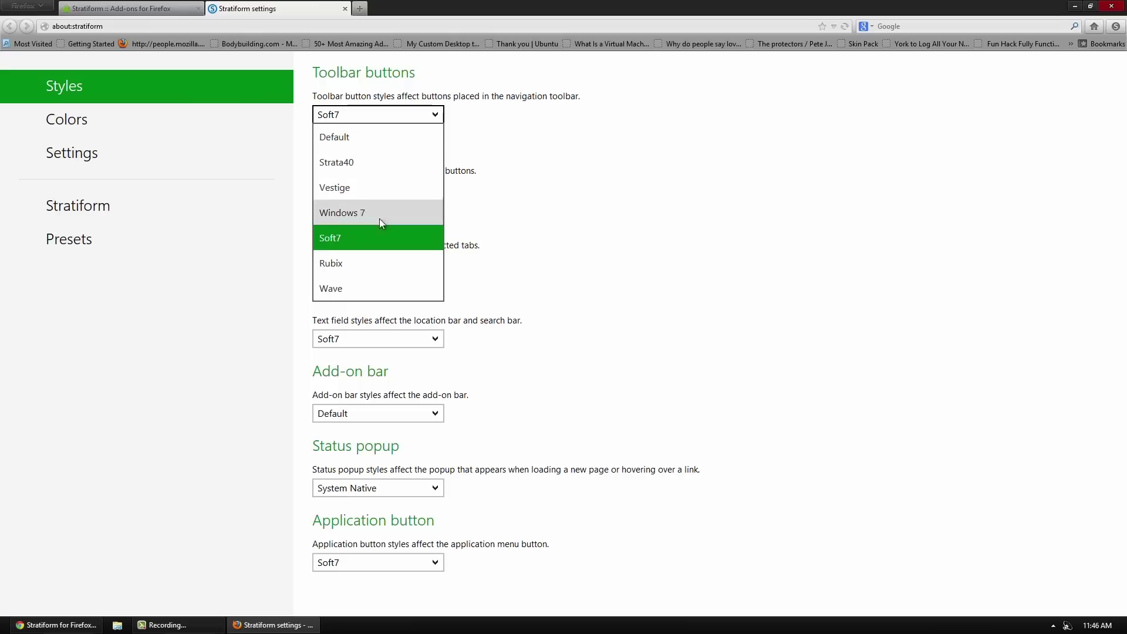
left_click(368, 288)
left_click(386, 115)
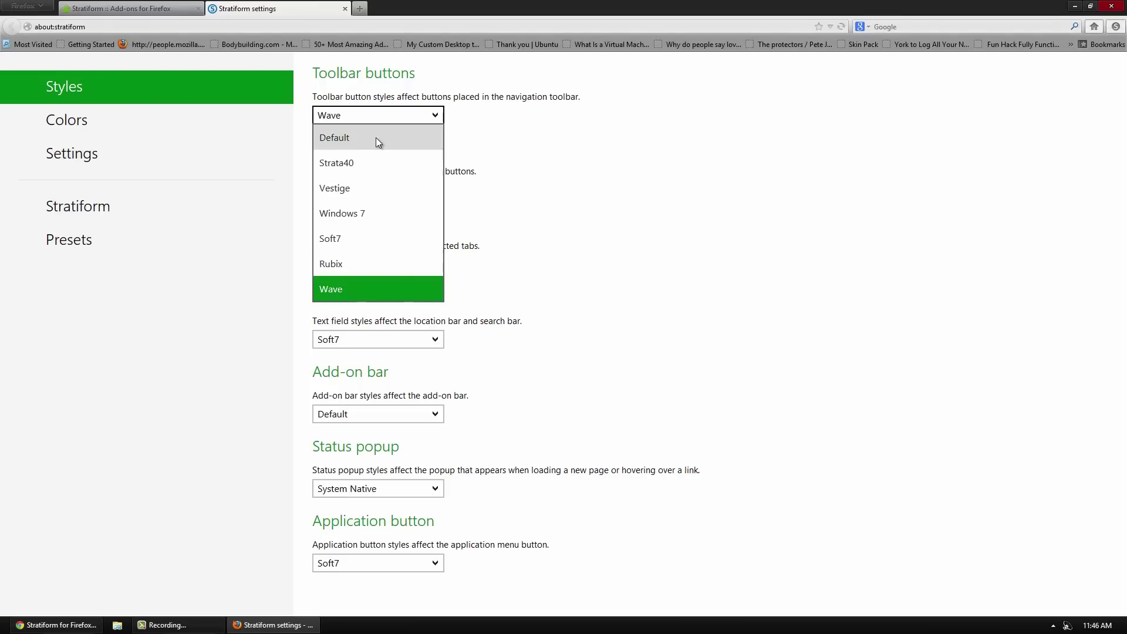
left_click(376, 137)
left_click(388, 115)
left_click(377, 164)
left_click(382, 116)
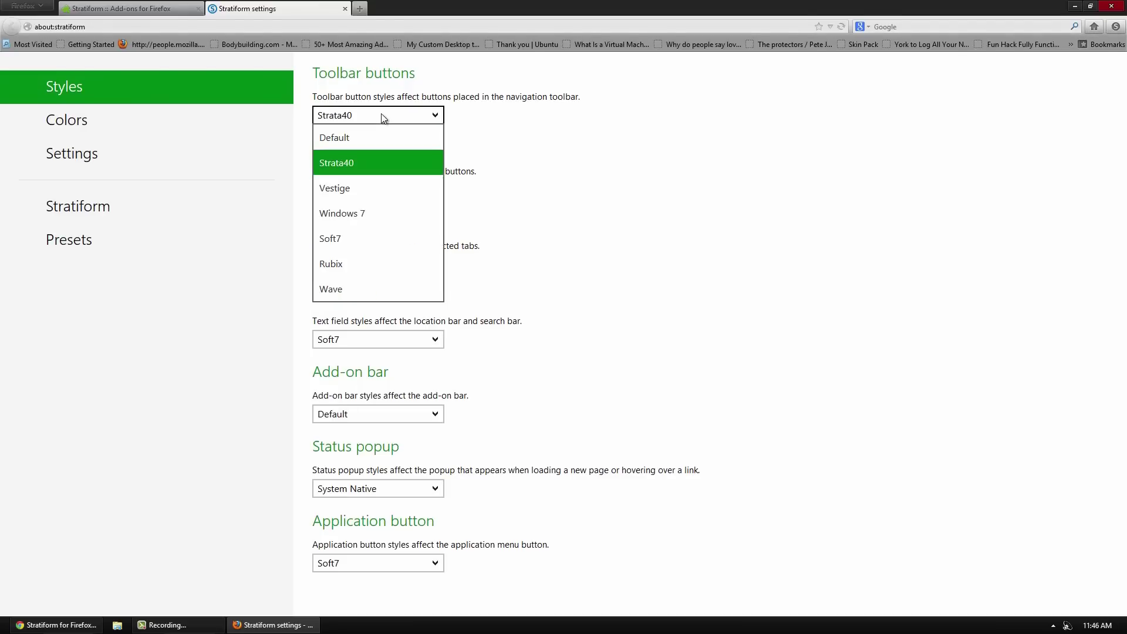
left_click(356, 186)
left_click(382, 115)
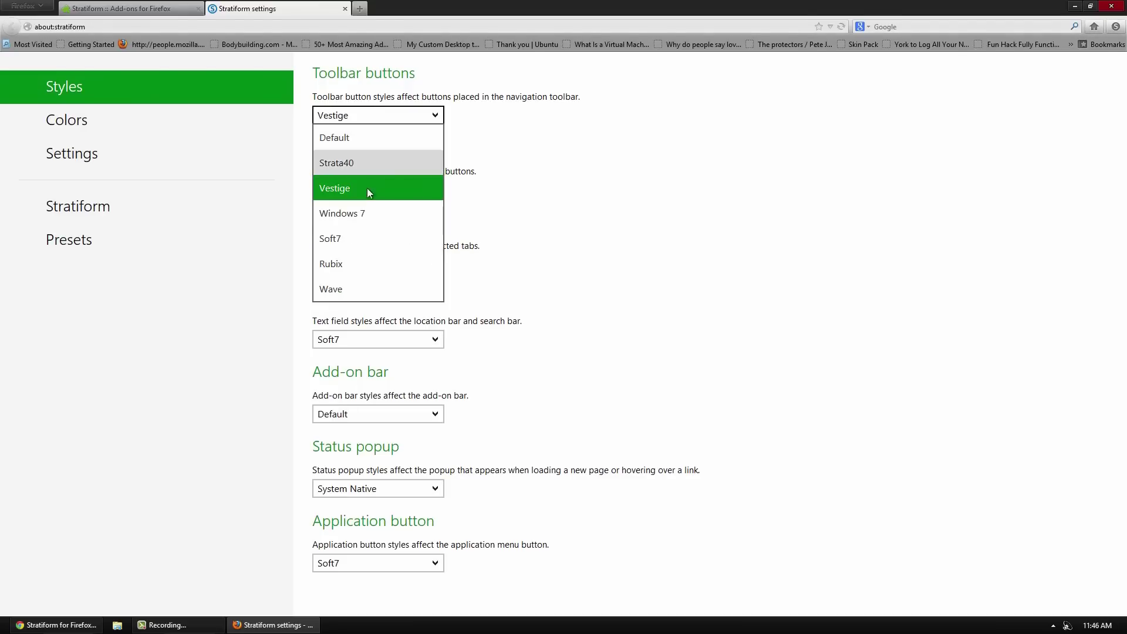
left_click(360, 217)
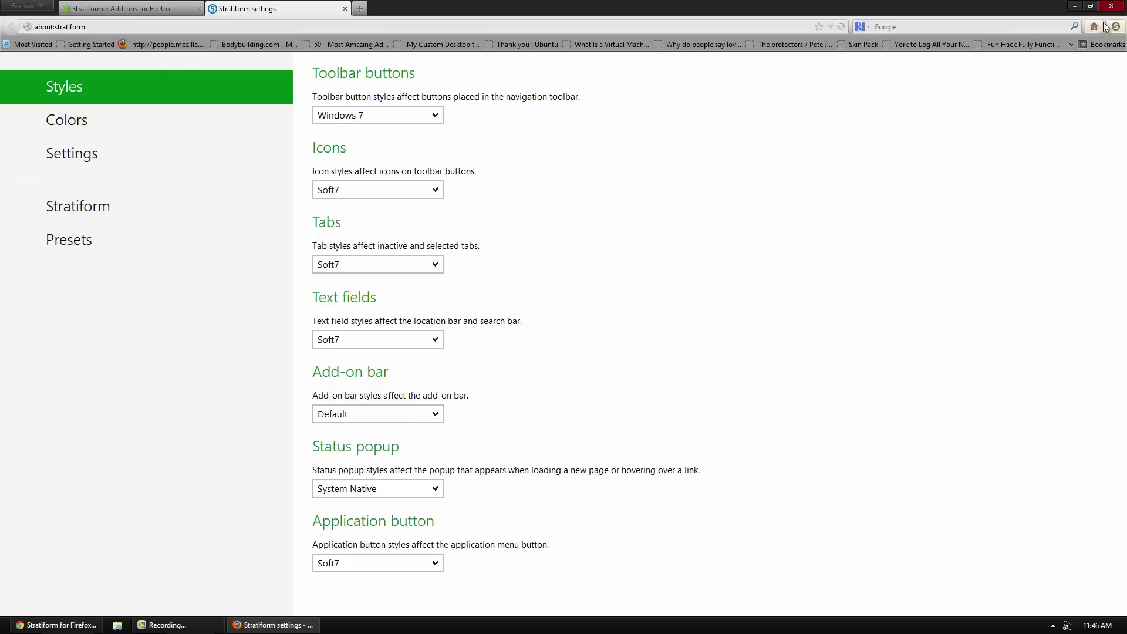
Set toolbar buttons to Soft7, then settle on the Rubix style.
left_click(386, 115)
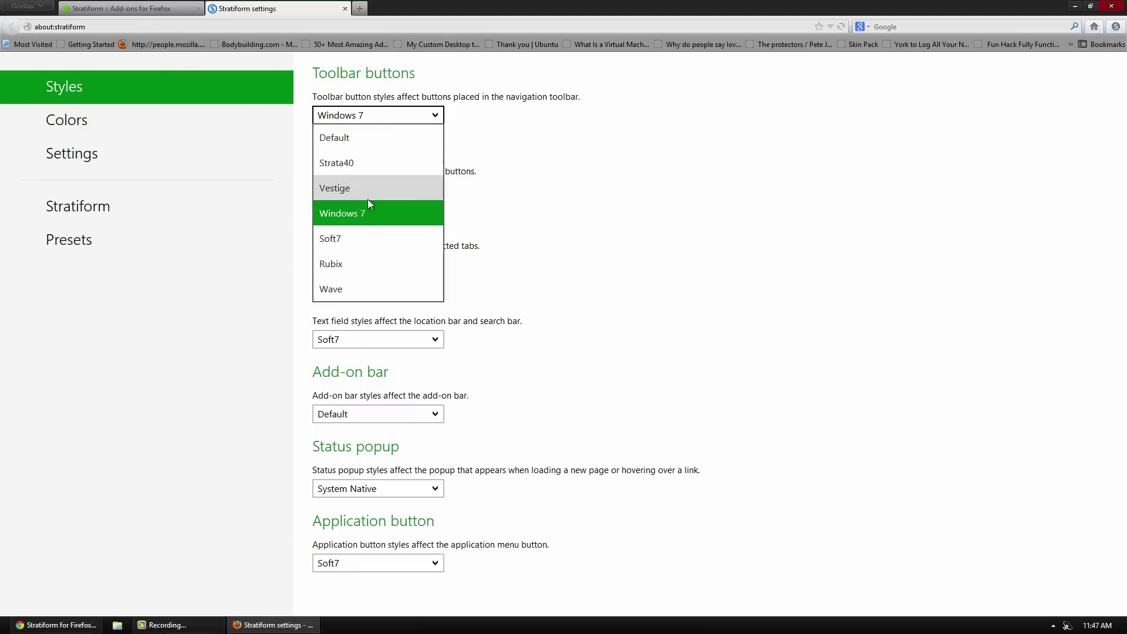
left_click(338, 241)
left_click(374, 114)
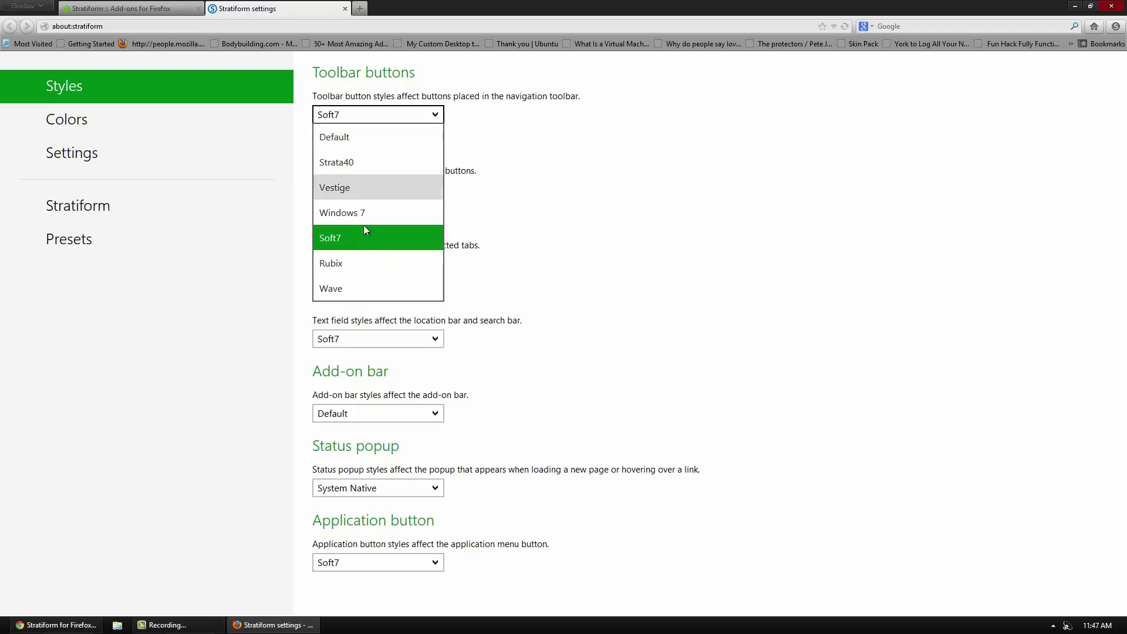
left_click(354, 262)
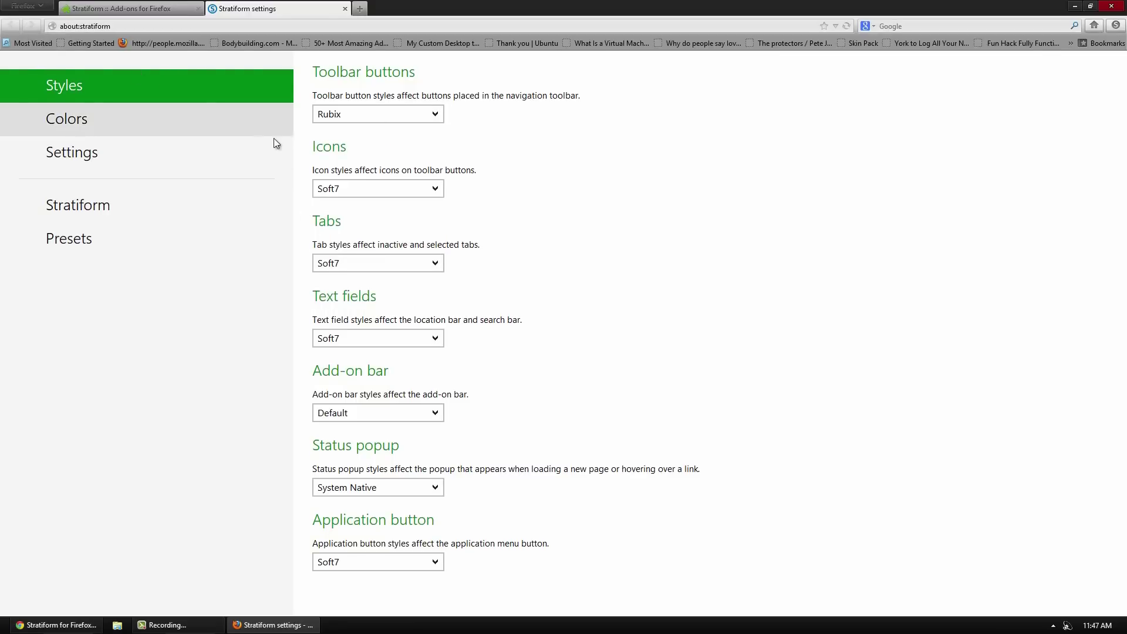
Try Strata40, Vestige, Windows 7 and Fusion icon styles, settling on Wave.
left_click(356, 194)
left_click(343, 238)
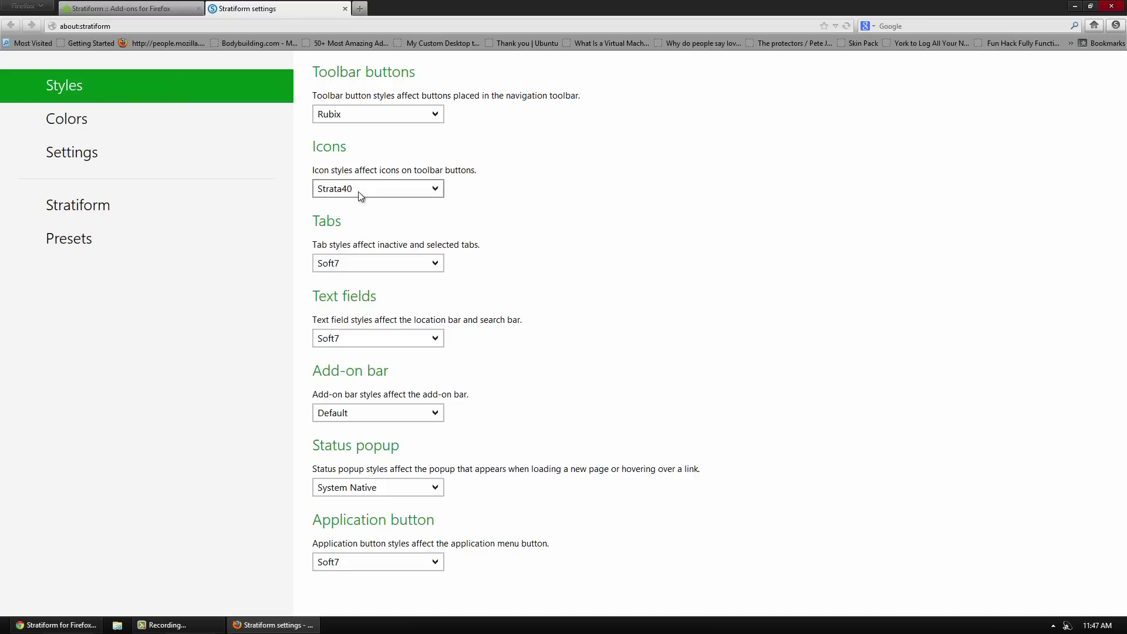
left_click(358, 191)
left_click(340, 258)
left_click(365, 193)
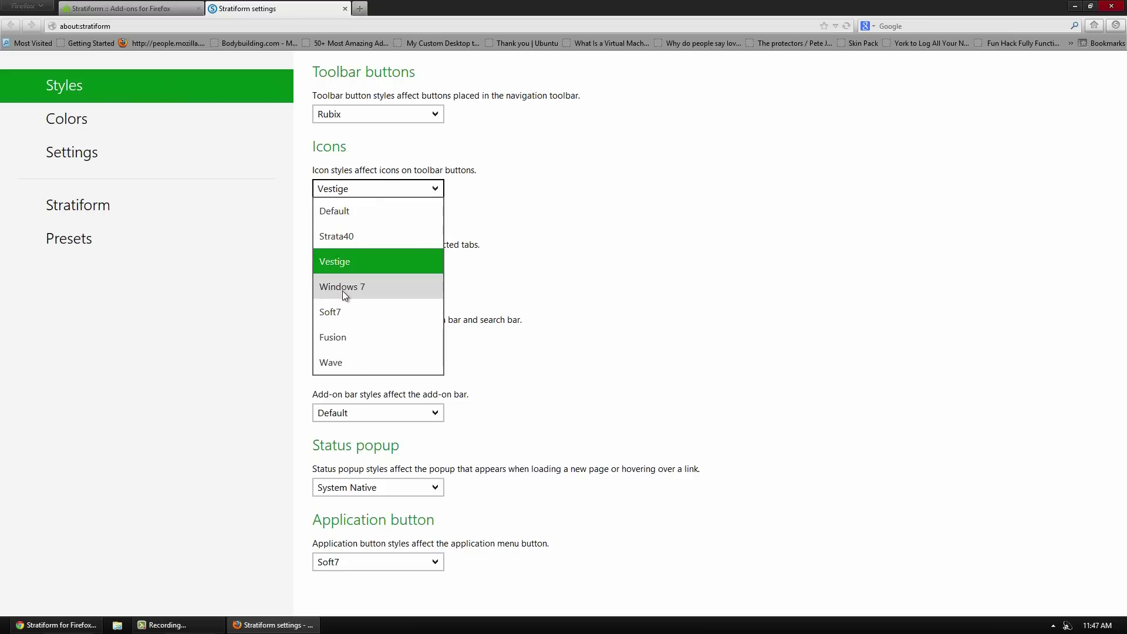
left_click(343, 288)
left_click(378, 191)
left_click(350, 335)
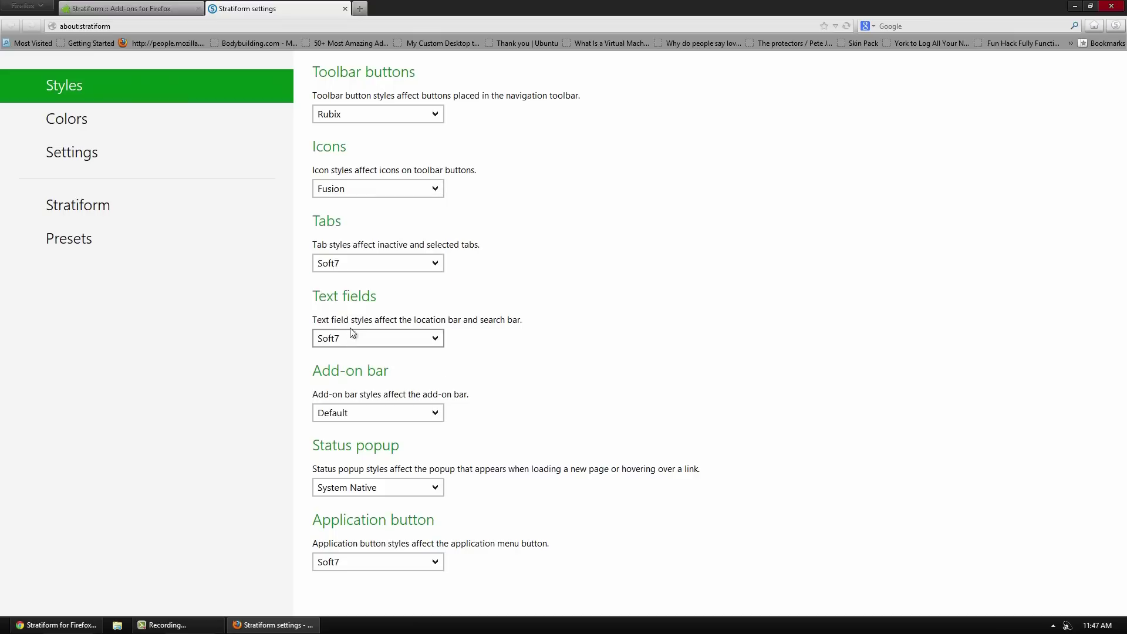
left_click(374, 193)
left_click(347, 365)
Set text fields to Windows 7, add-on bar to Strata40, status popup to Windows 7.
left_click(361, 337)
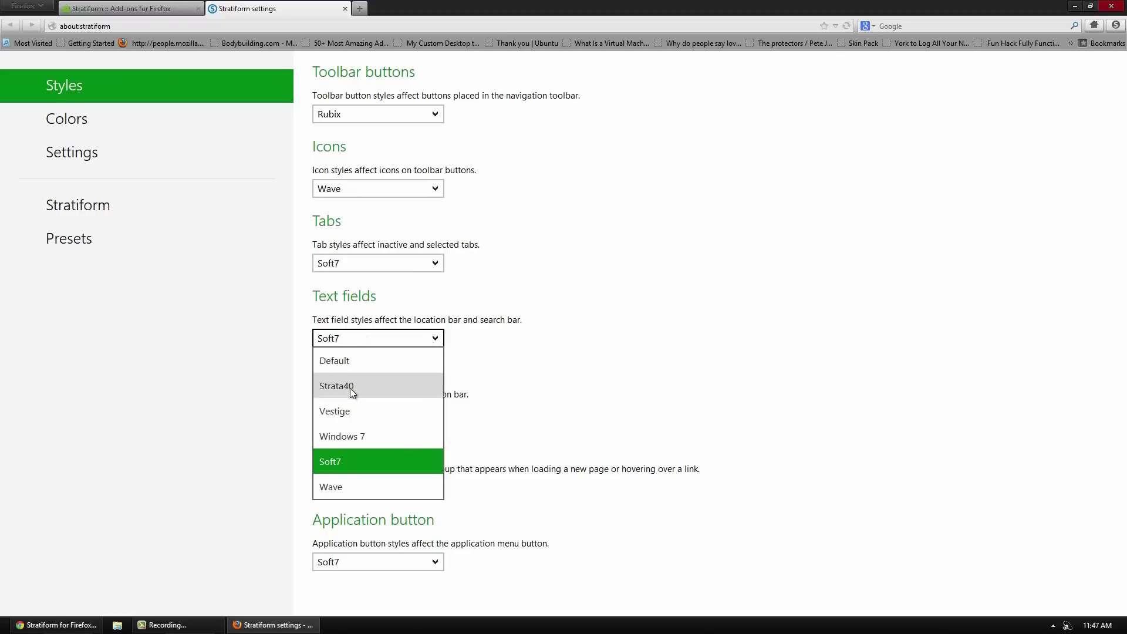
left_click(350, 386)
left_click(362, 338)
left_click(348, 429)
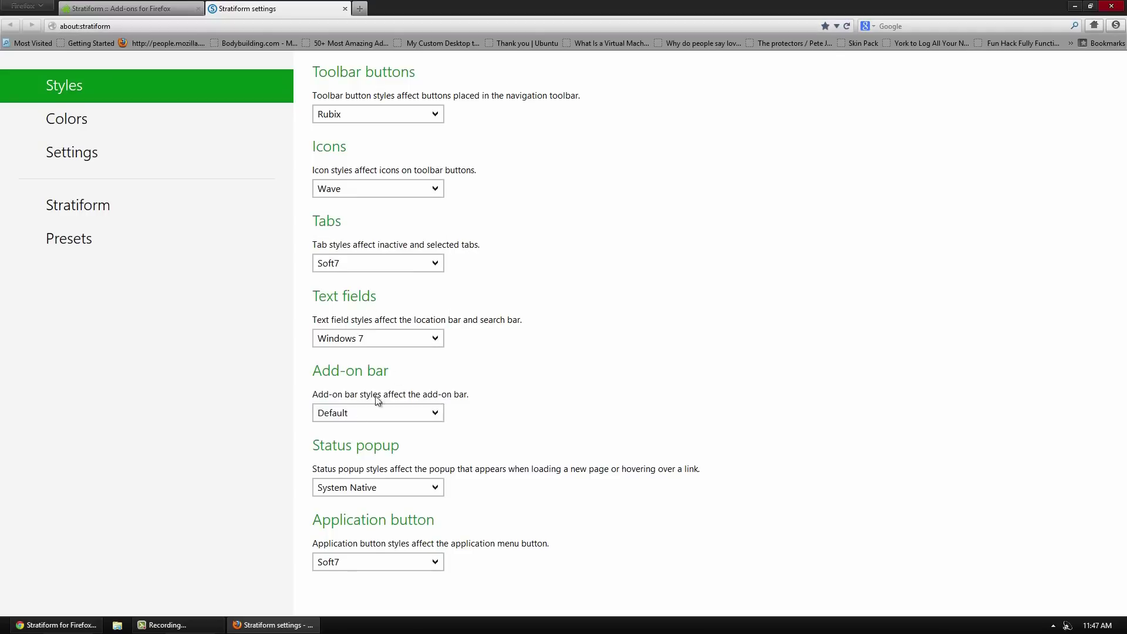
left_click(421, 414)
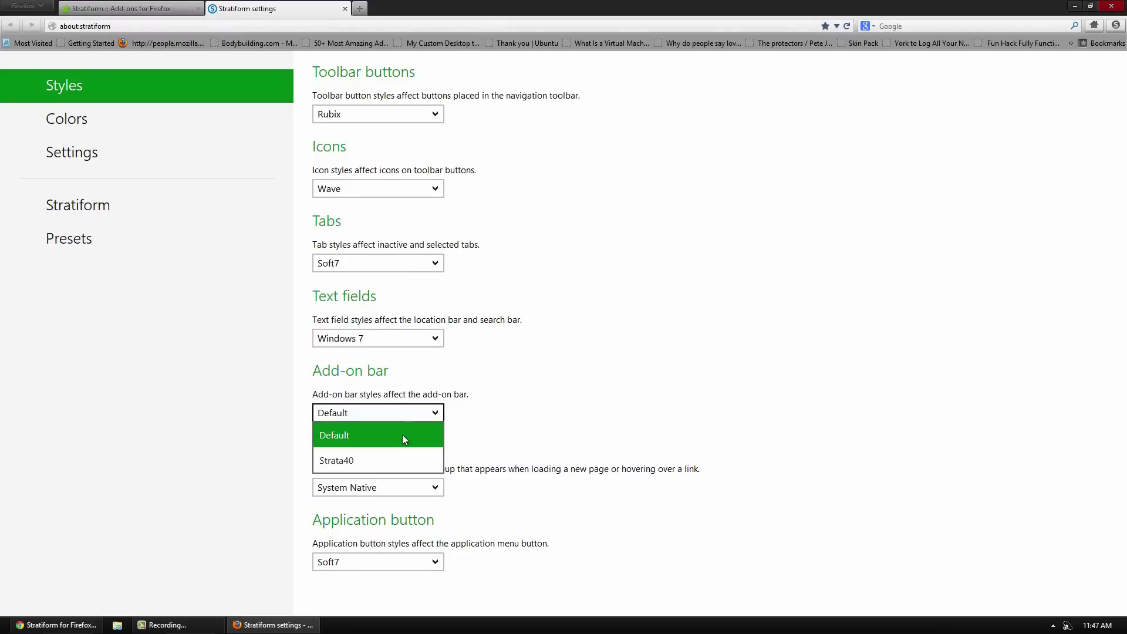
left_click(385, 459)
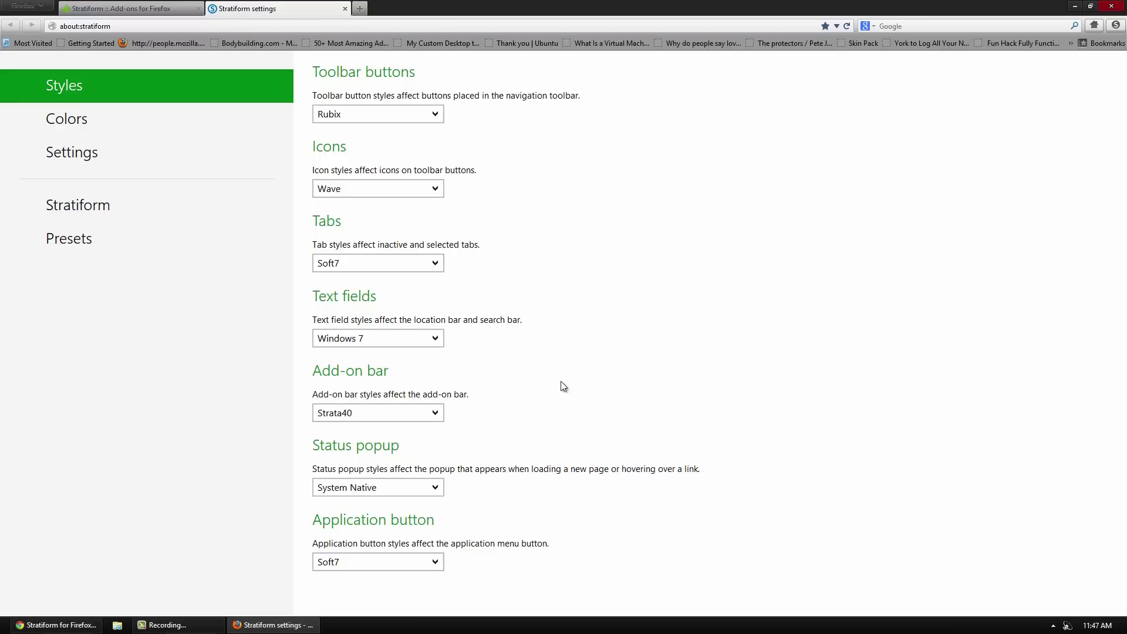
left_click(427, 491)
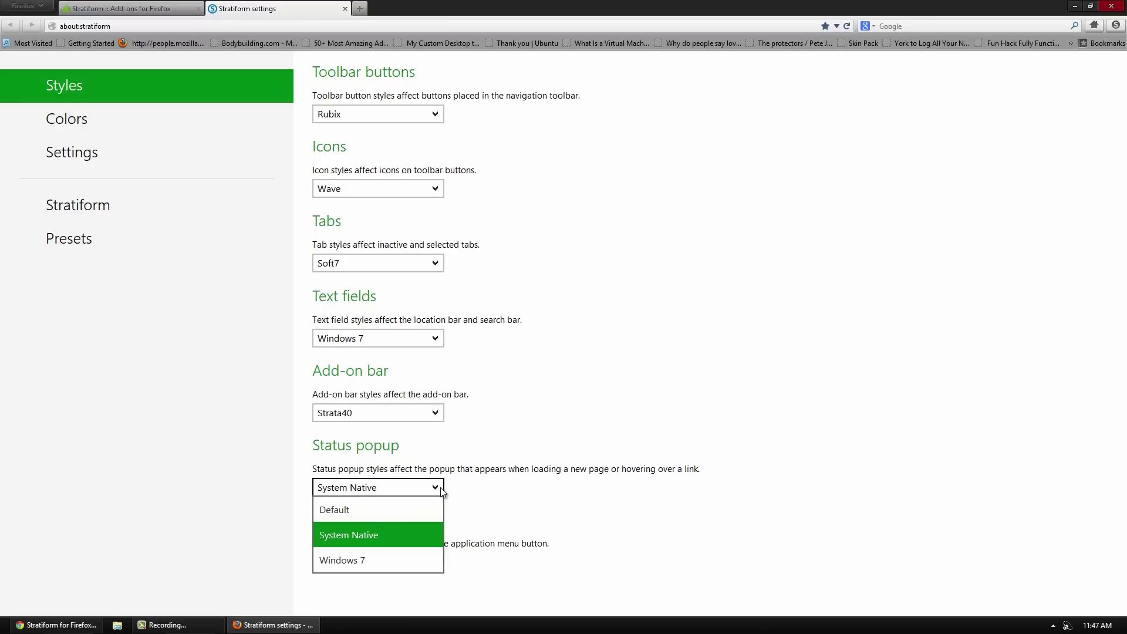
left_click(381, 566)
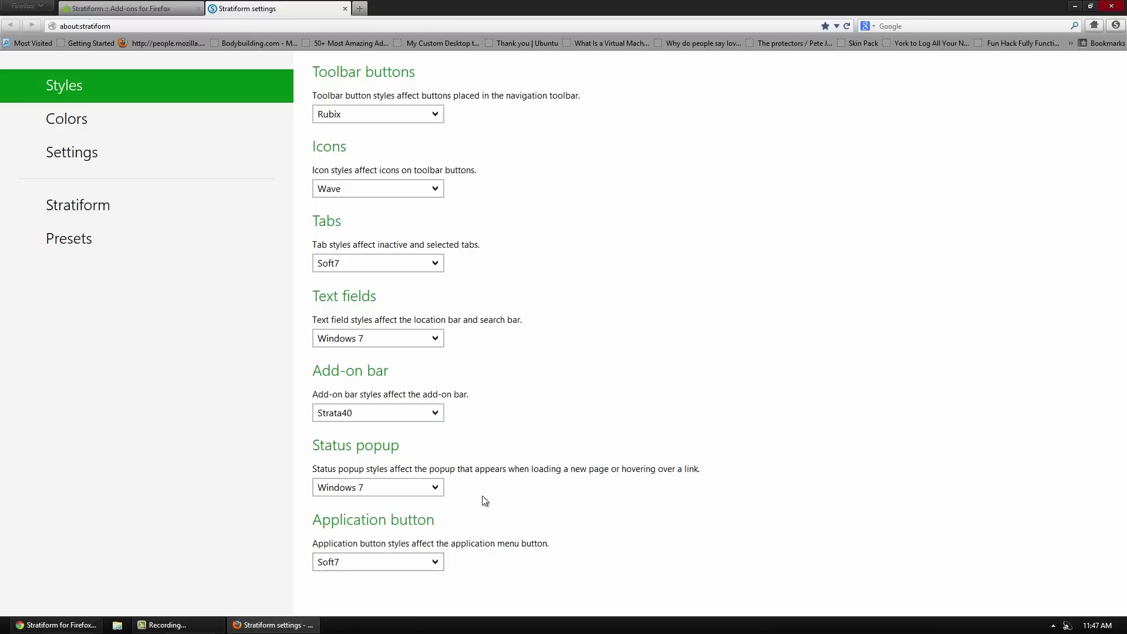
left_click(133, 121)
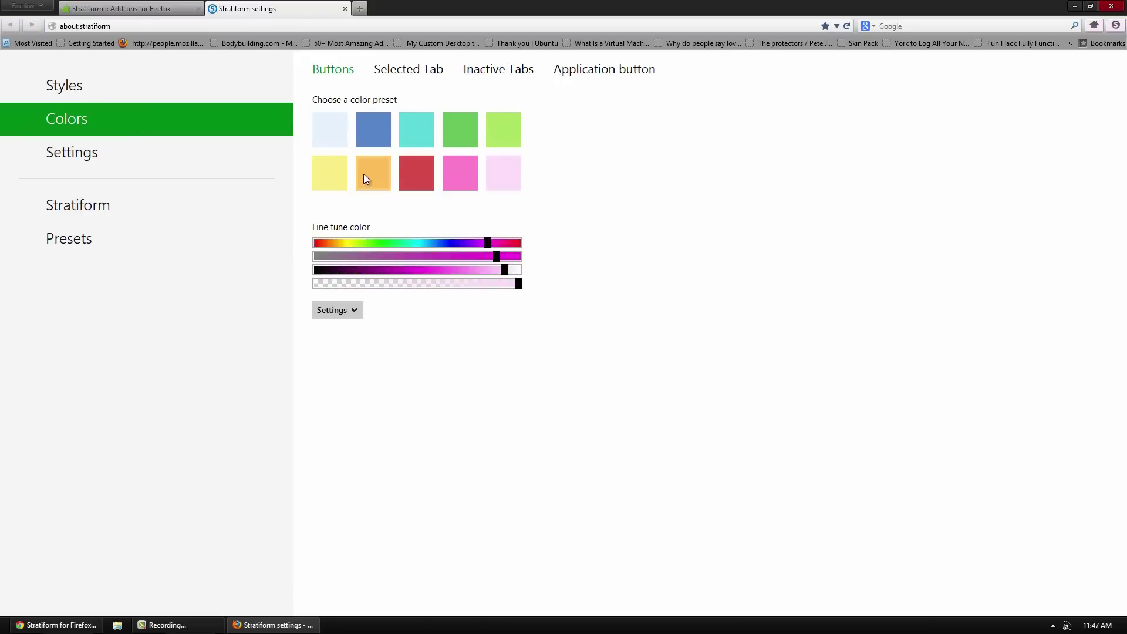
Make buttons red and tint the selected tab blue, shifting its hue toward cyan.
left_click(422, 190)
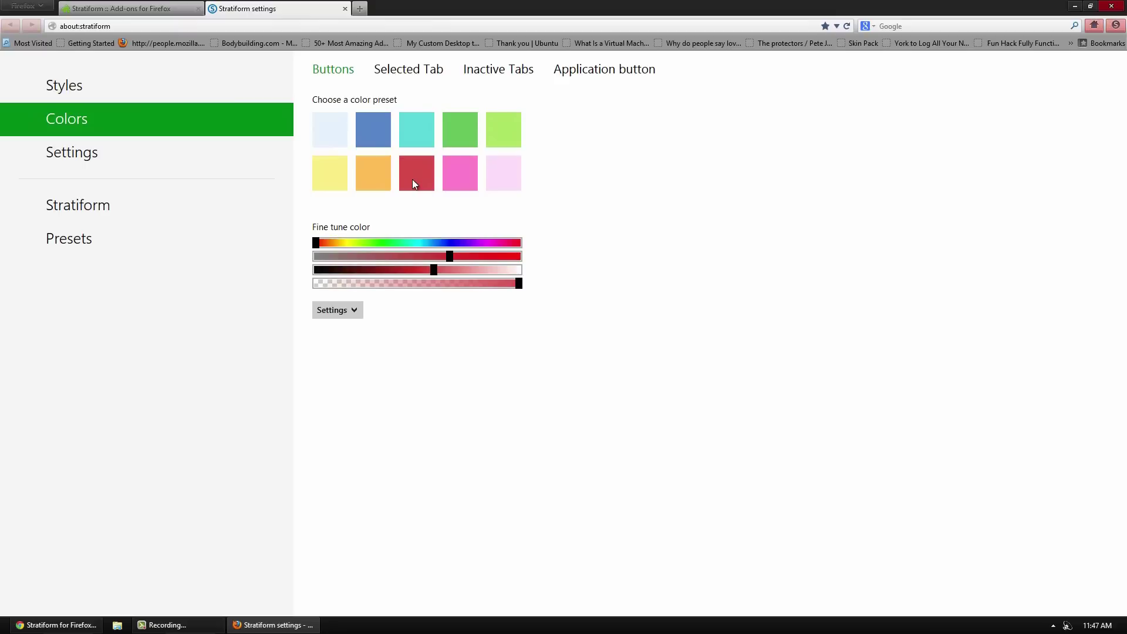
left_click(400, 69)
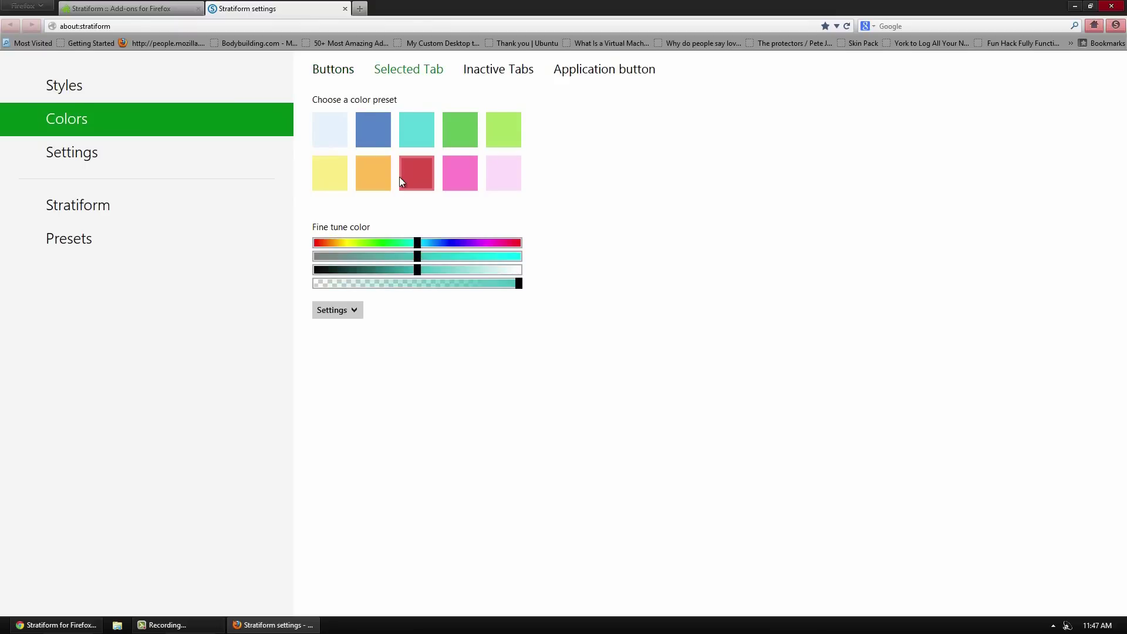
left_click(383, 146)
left_click(423, 182)
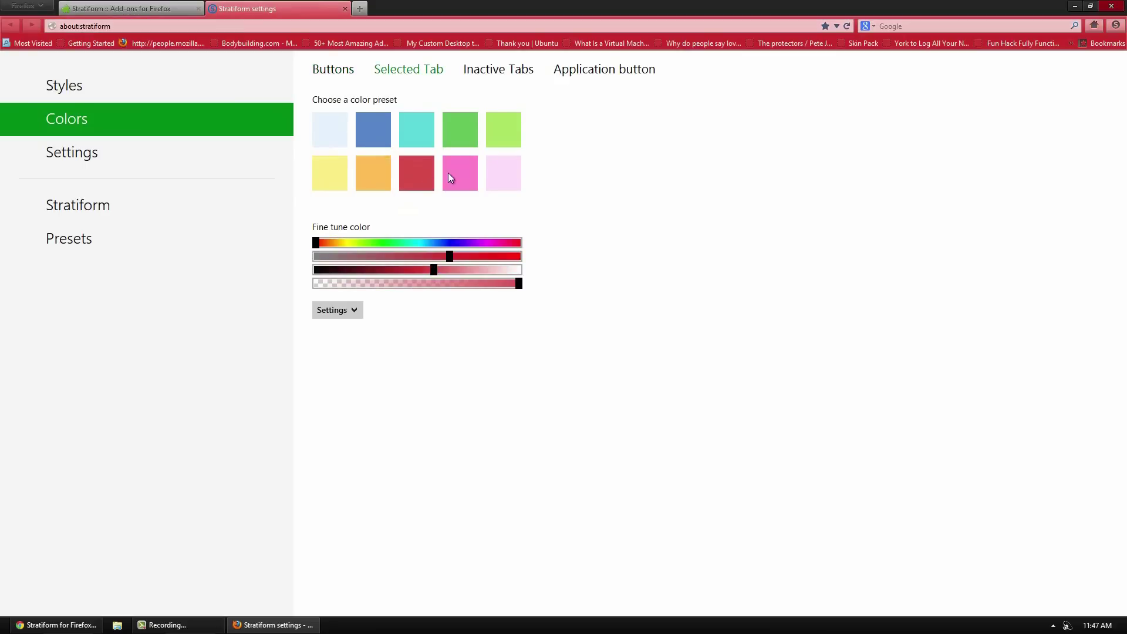
left_click(502, 169)
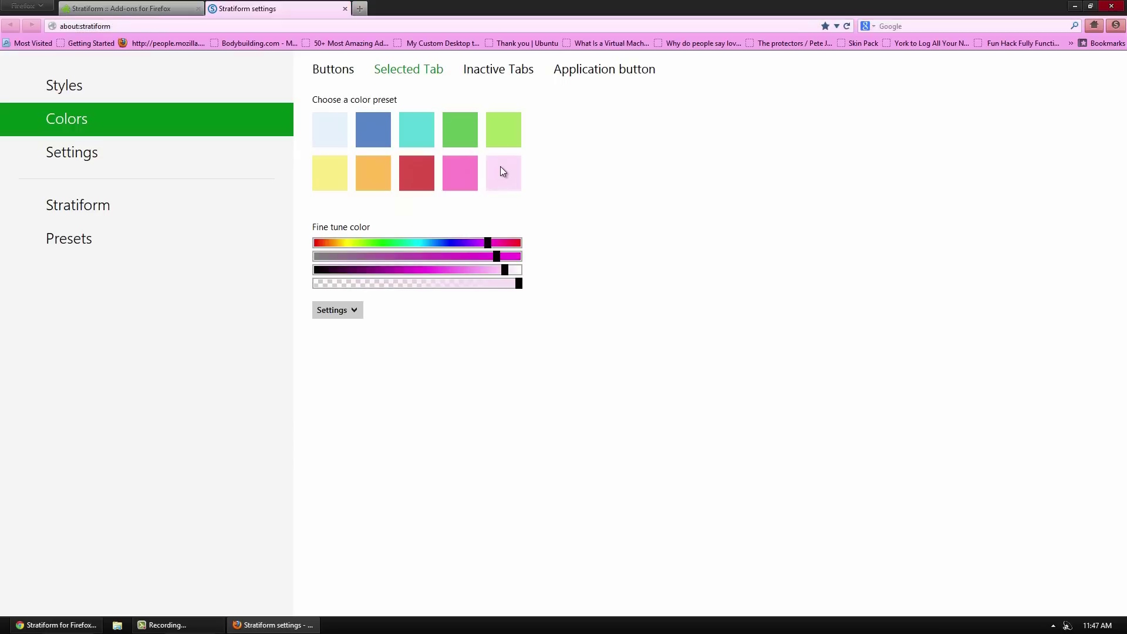
left_click(342, 128)
left_click(372, 127)
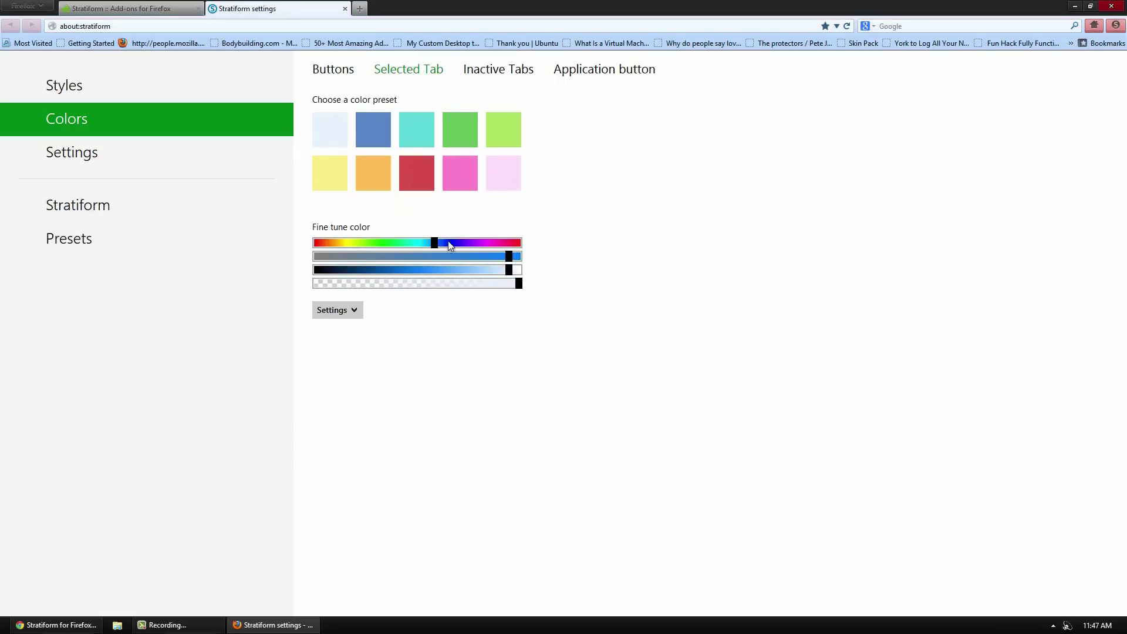
left_click_drag(435, 242, 290, 238)
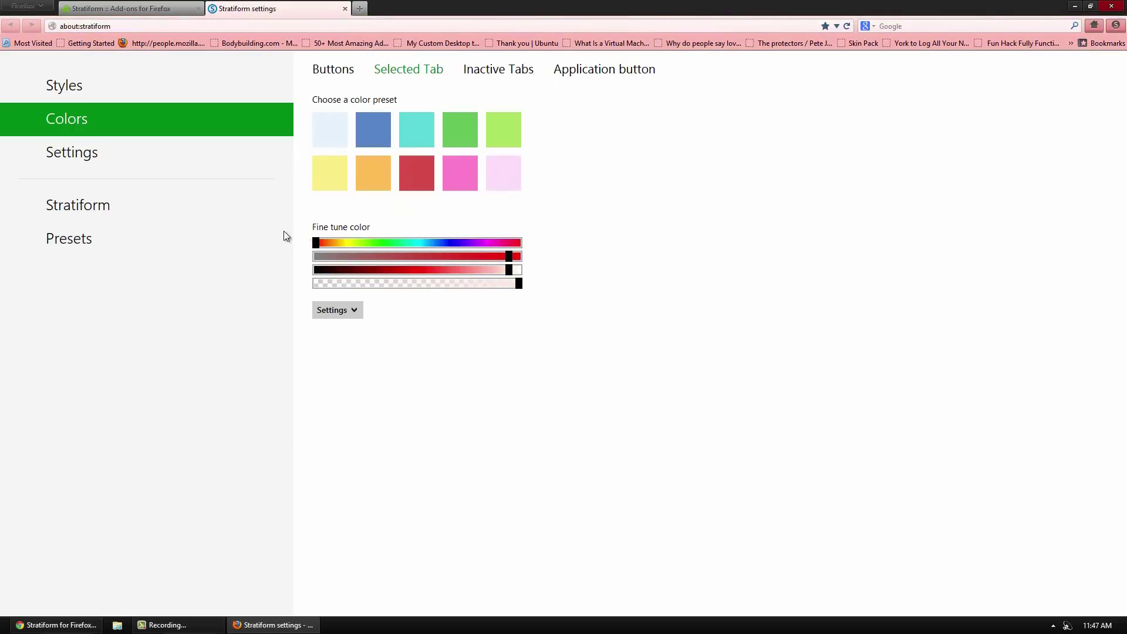
Colour inactive tabs green and the application button light green.
left_click(464, 70)
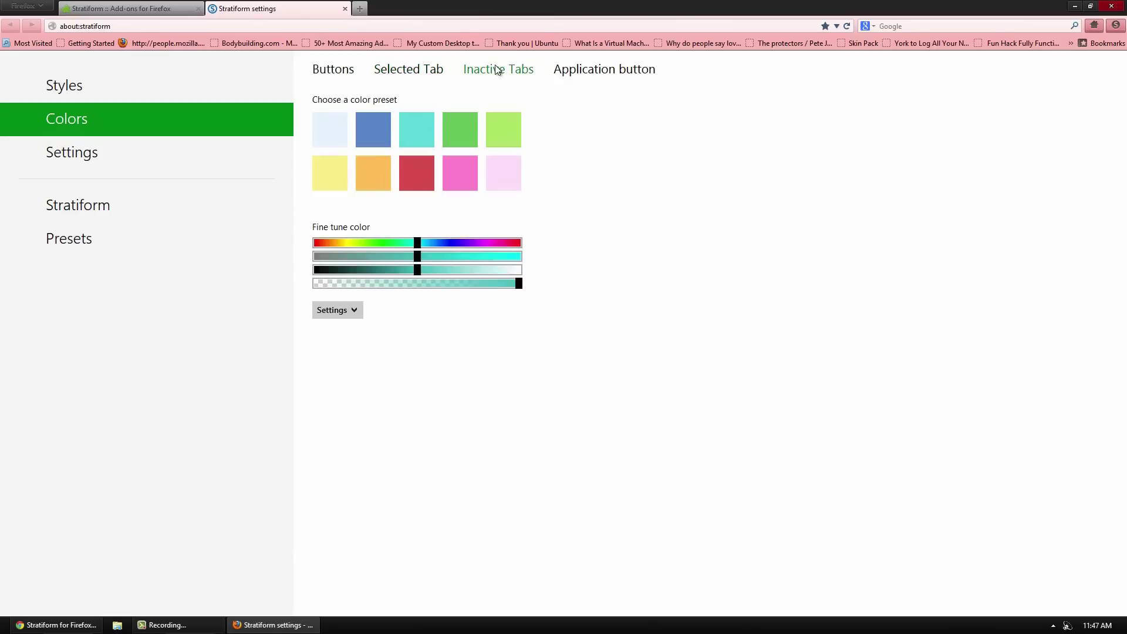
left_click(459, 126)
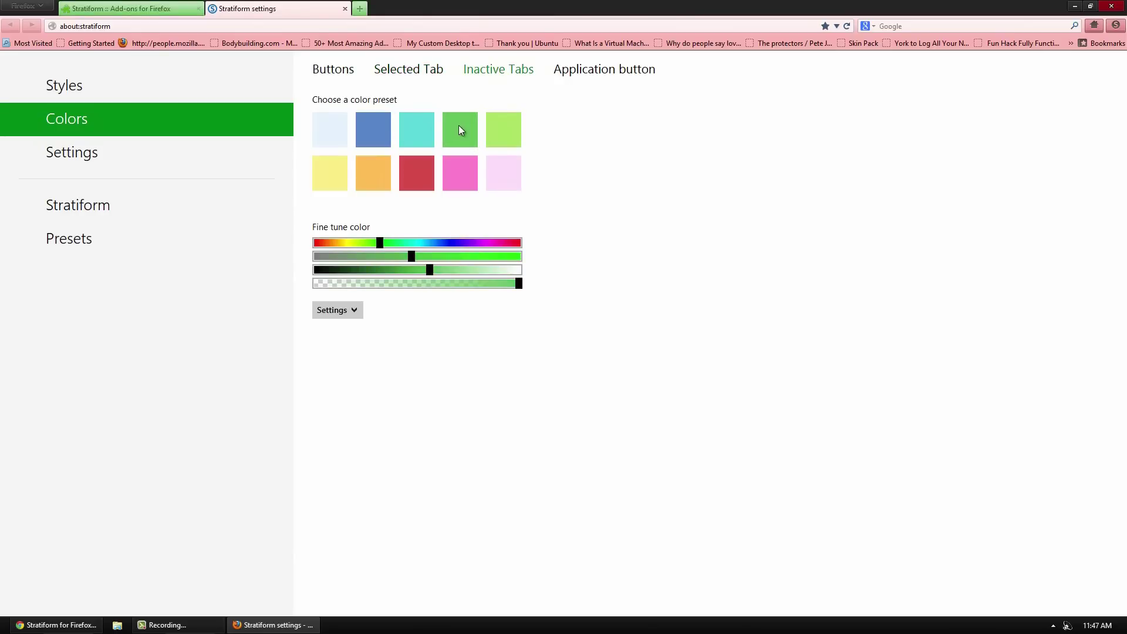
left_click(573, 69)
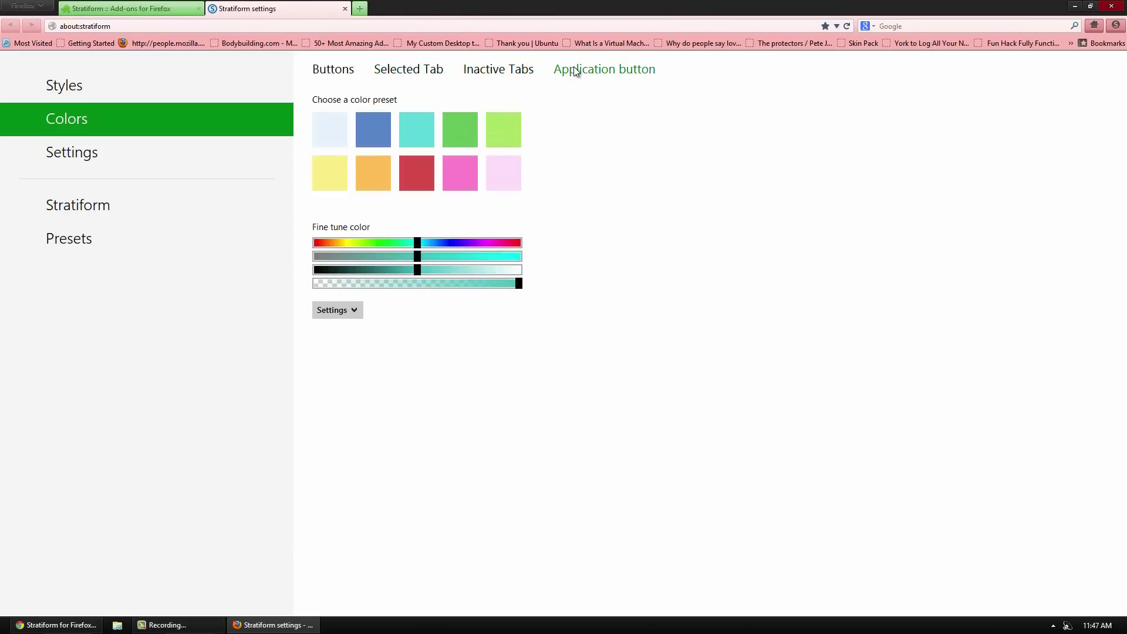
left_click(504, 134)
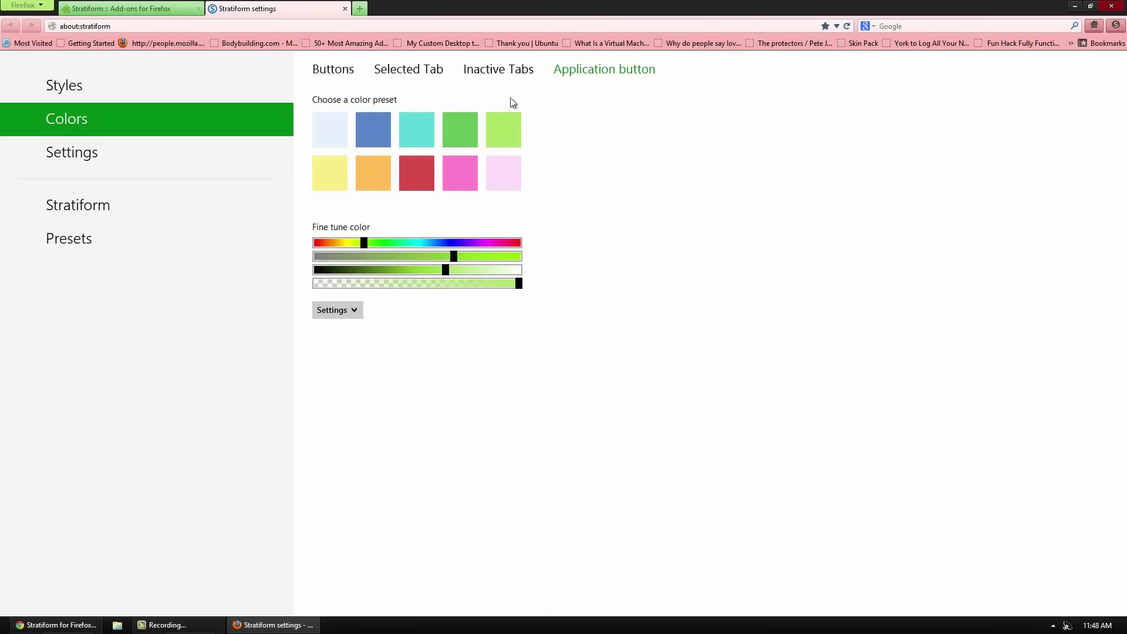
left_click(95, 169)
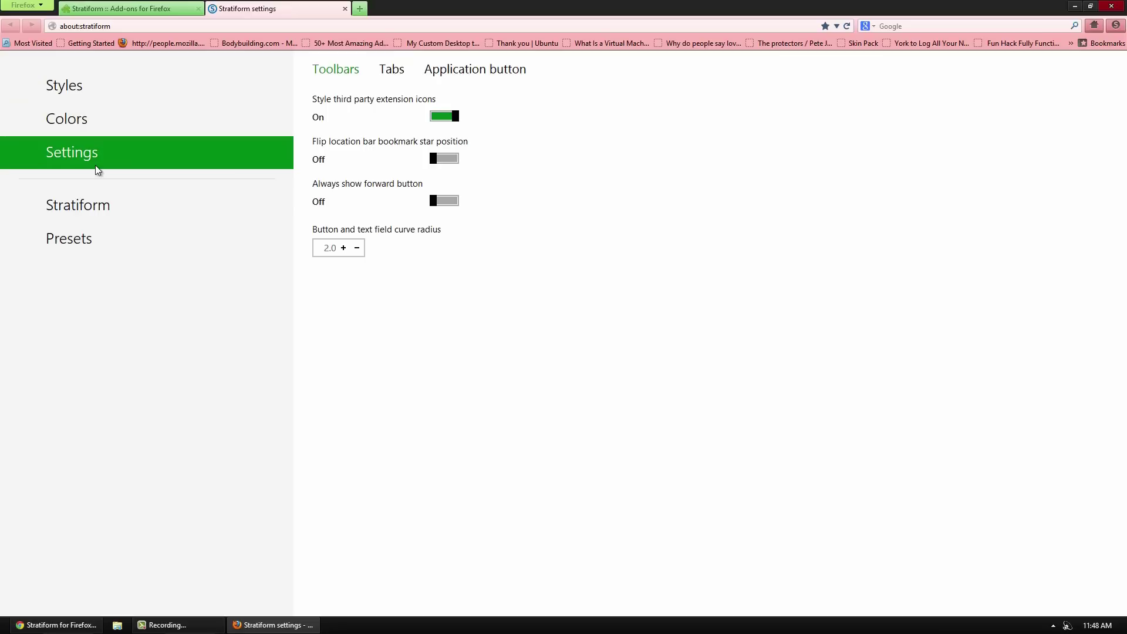
Adjust tab height through 30 and 36, ending at 21.
left_click(389, 71)
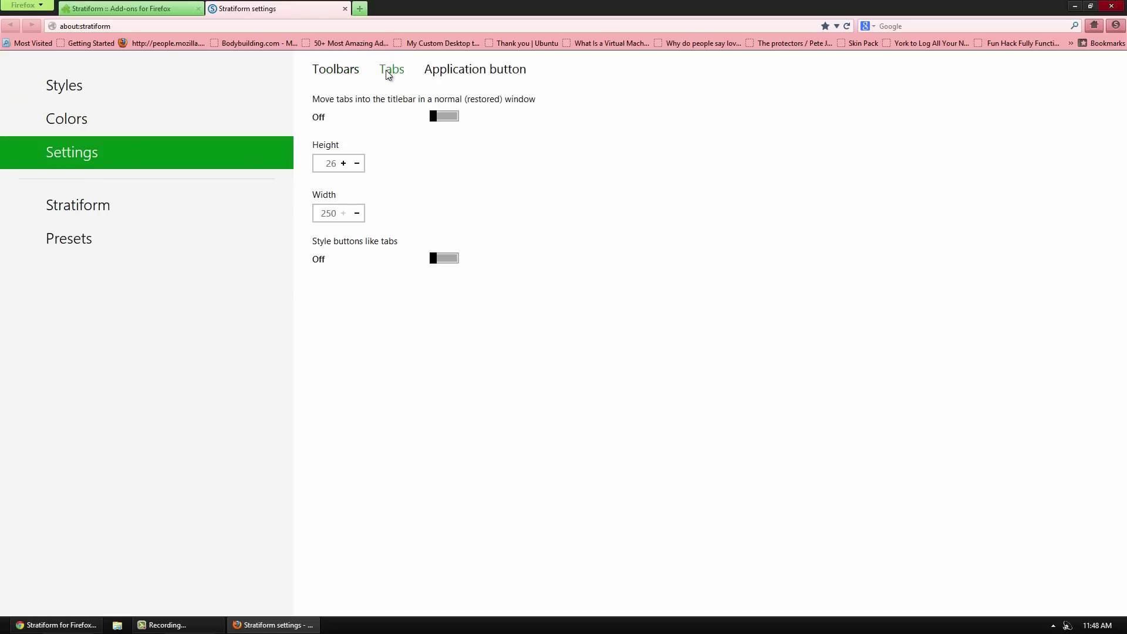
left_click(344, 163)
left_click(344, 164)
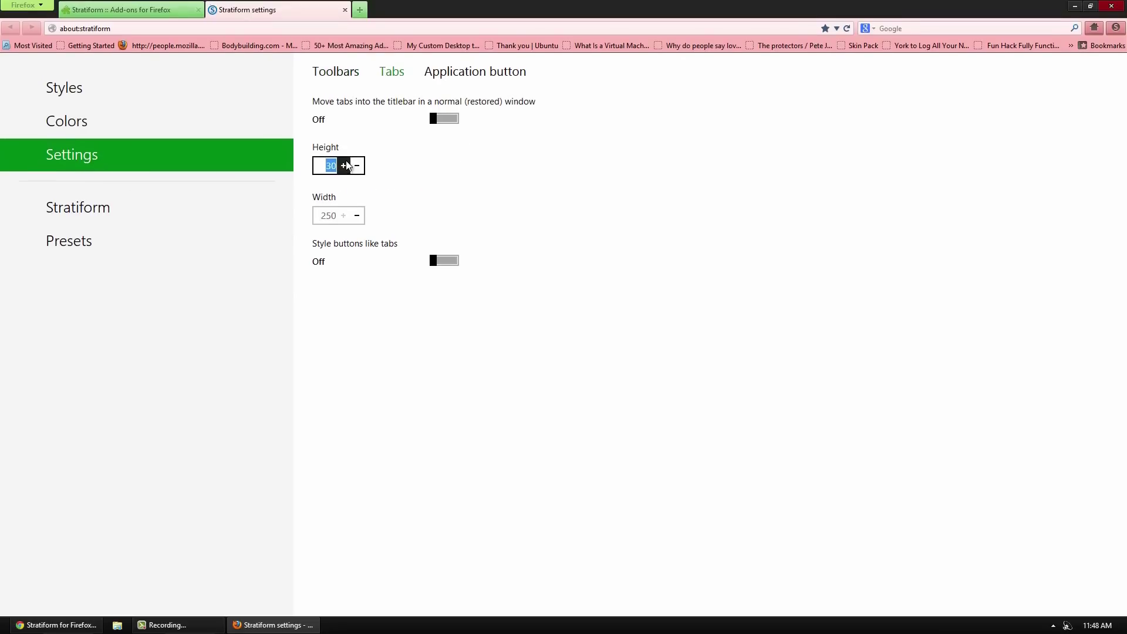
left_click(345, 165)
left_click(358, 169)
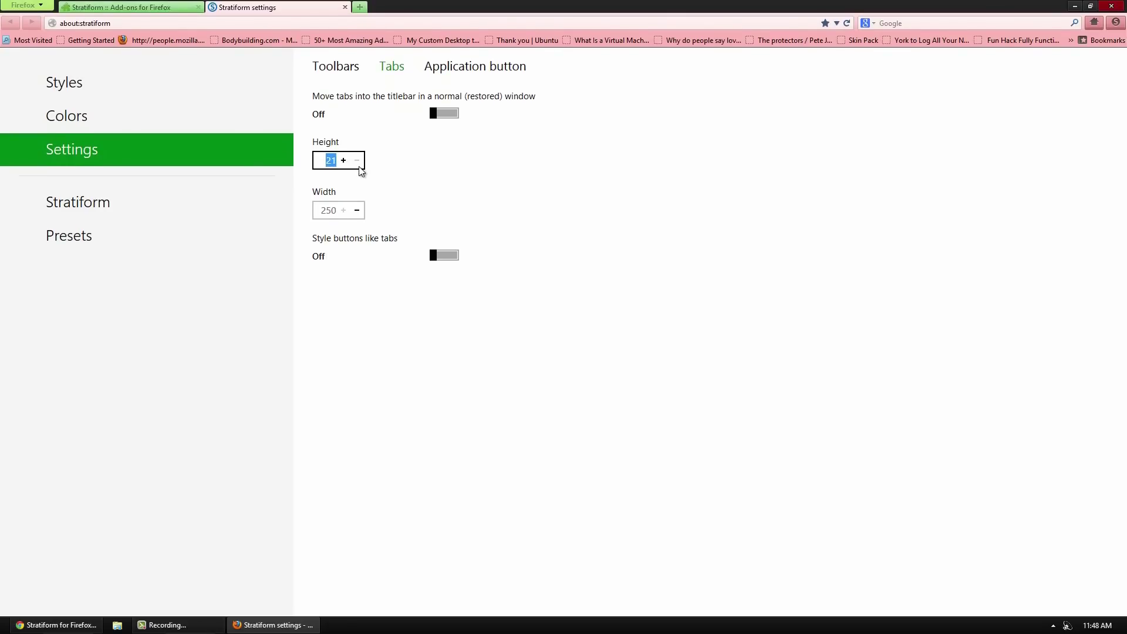
Narrow tab width through 245 and 210, ending at 223.
left_click(359, 211)
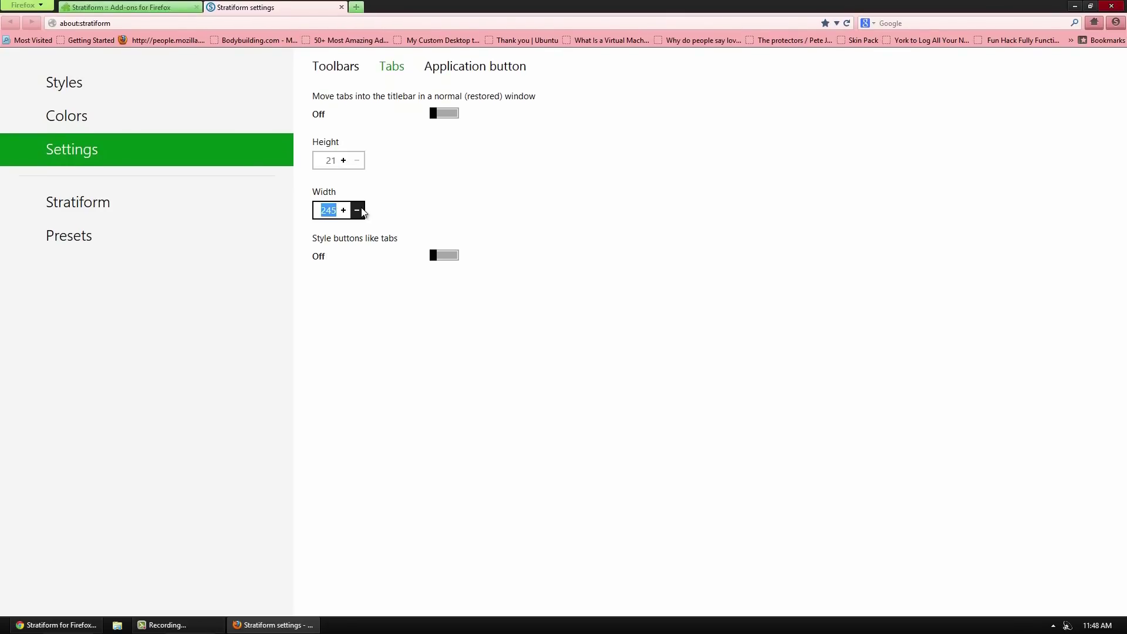
left_click(362, 212)
left_click(362, 211)
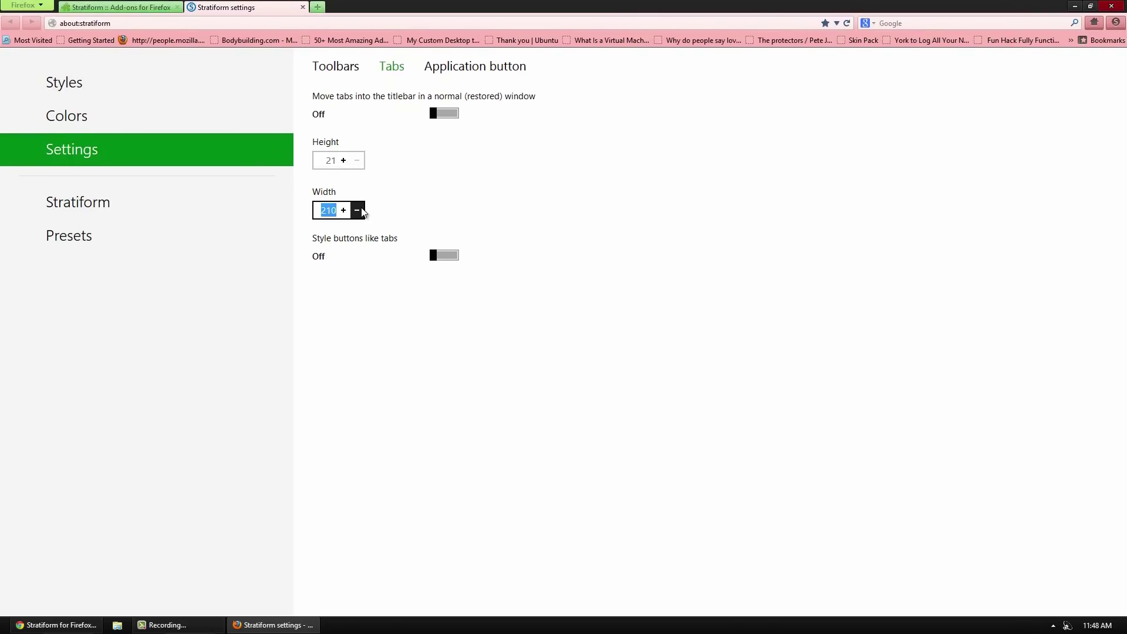
left_click(347, 210)
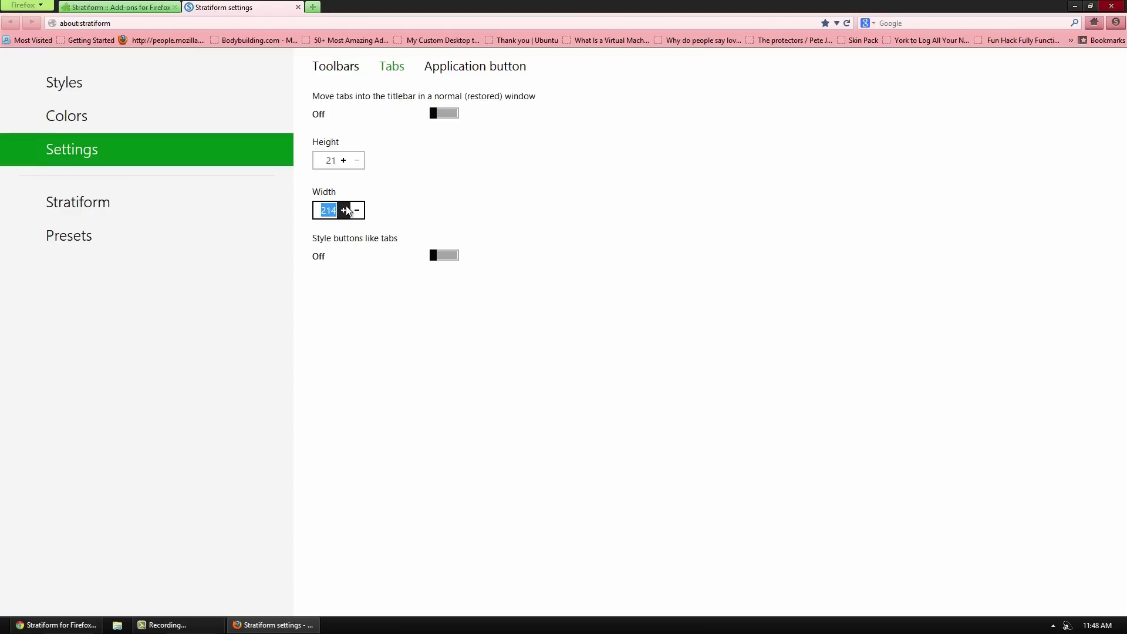
left_click(346, 210)
Keep the application button's slim option at Never and go to Stratiform's support page.
left_click(484, 68)
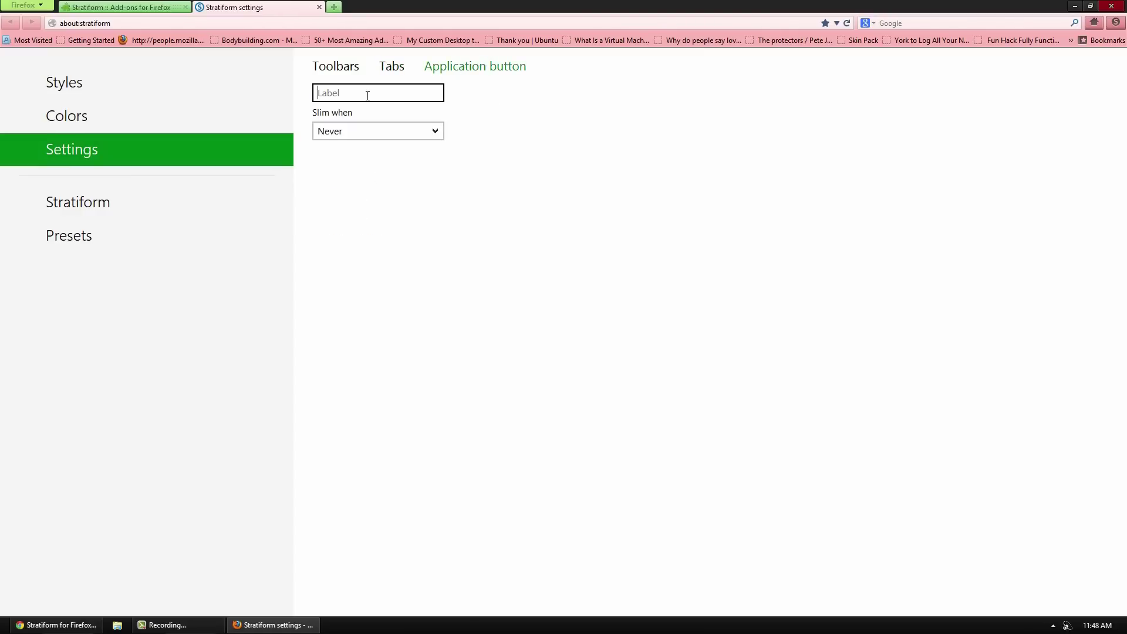
left_click(387, 130)
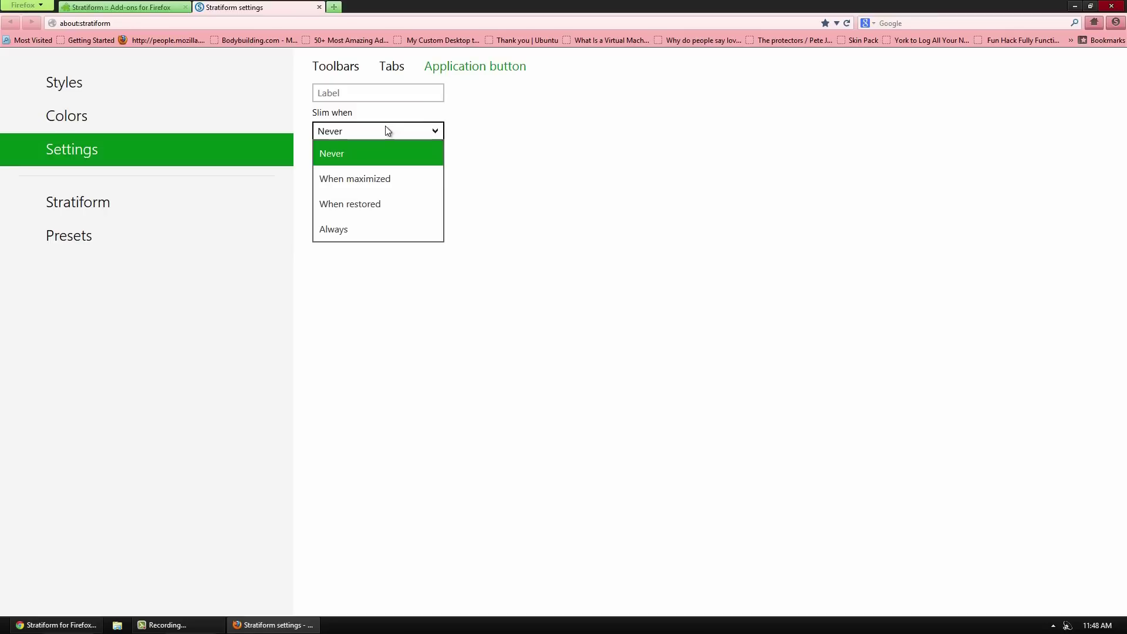
left_click(575, 129)
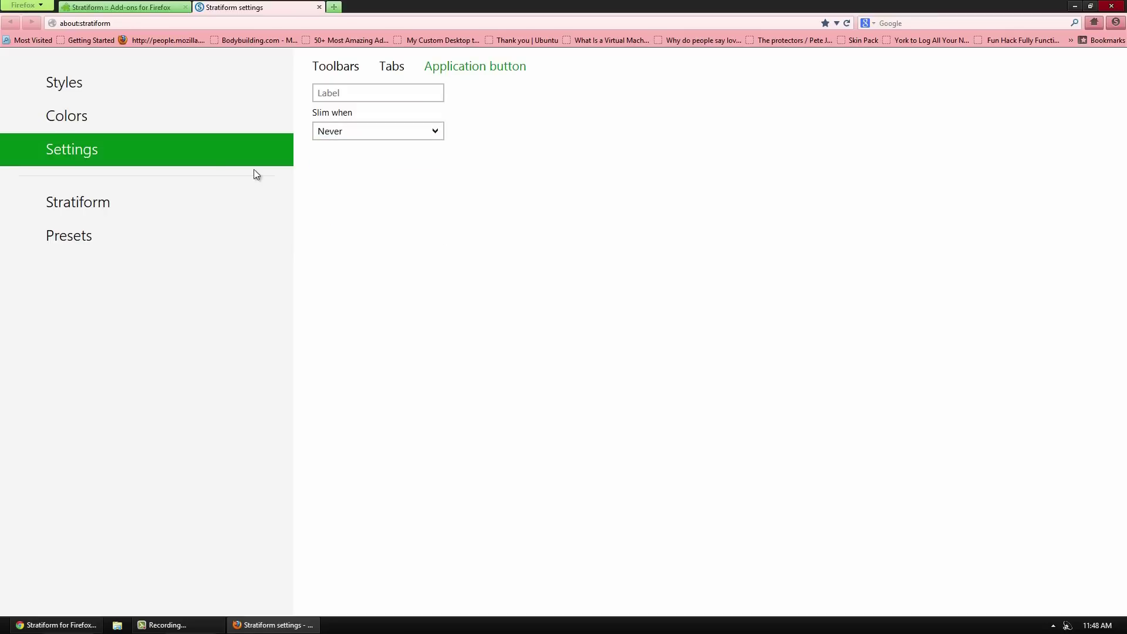
left_click(122, 206)
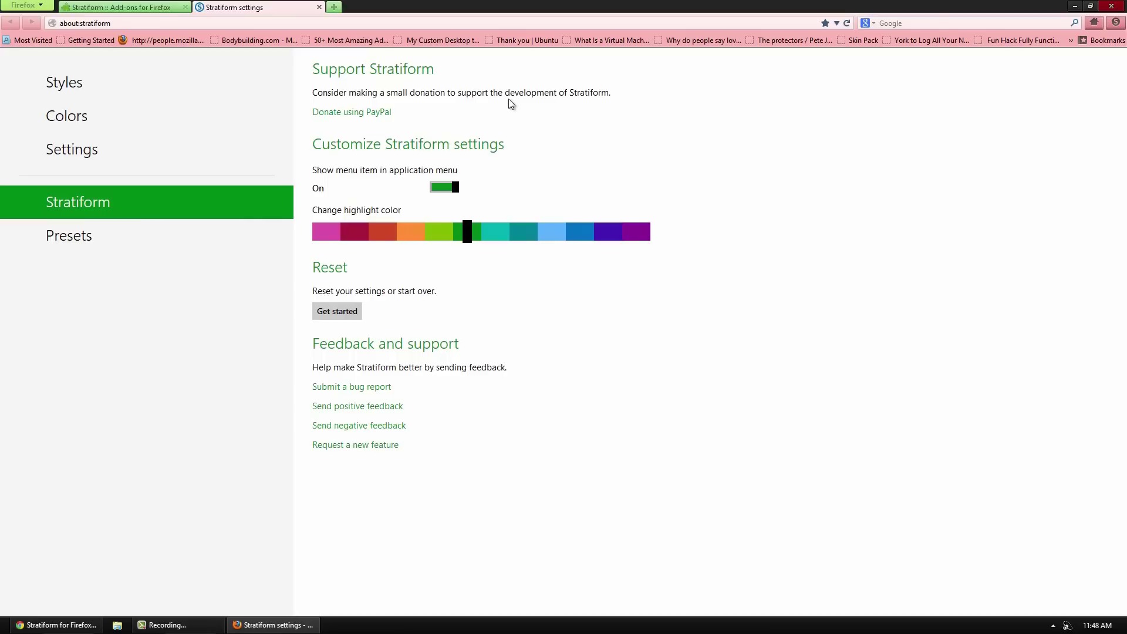
Reset all Stratiform settings to their defaults and confirm with OK.
left_click(338, 311)
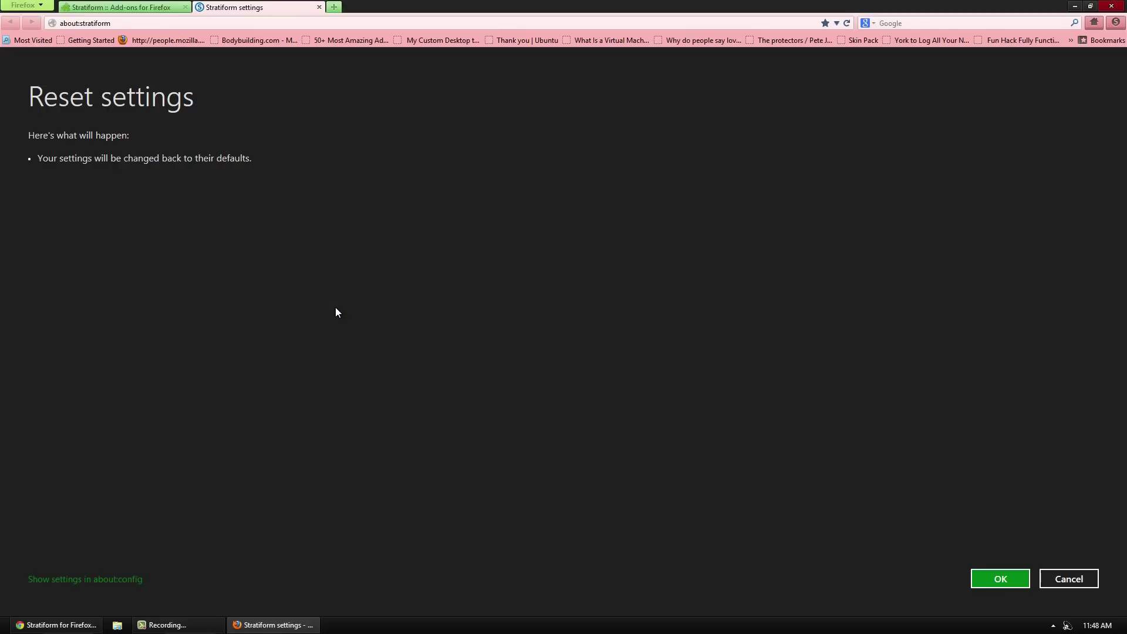
left_click(1014, 583)
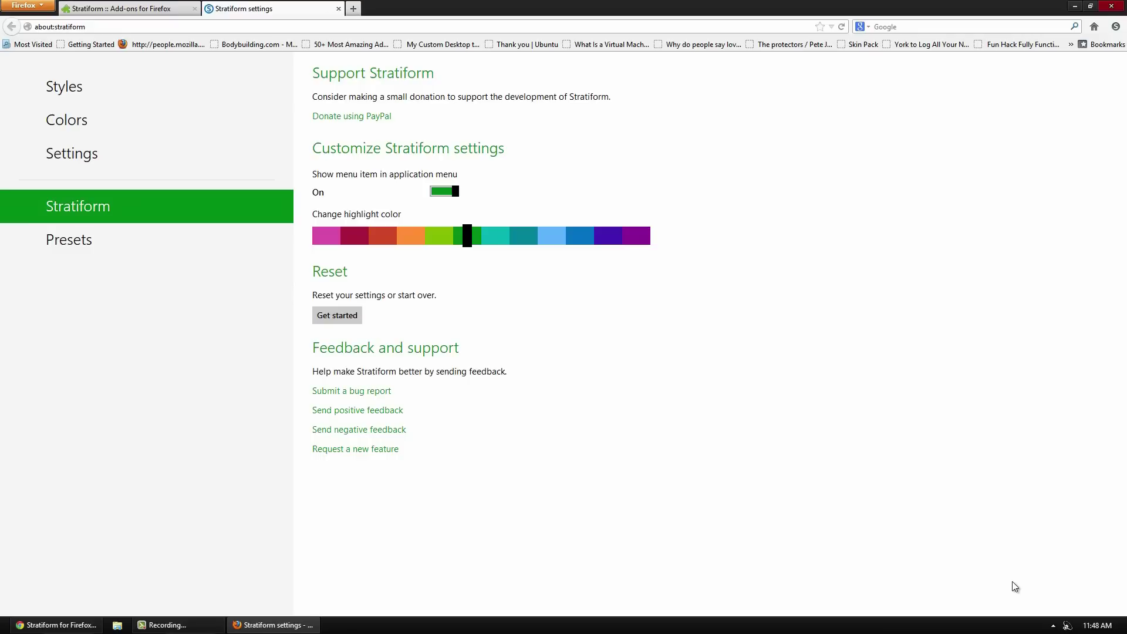